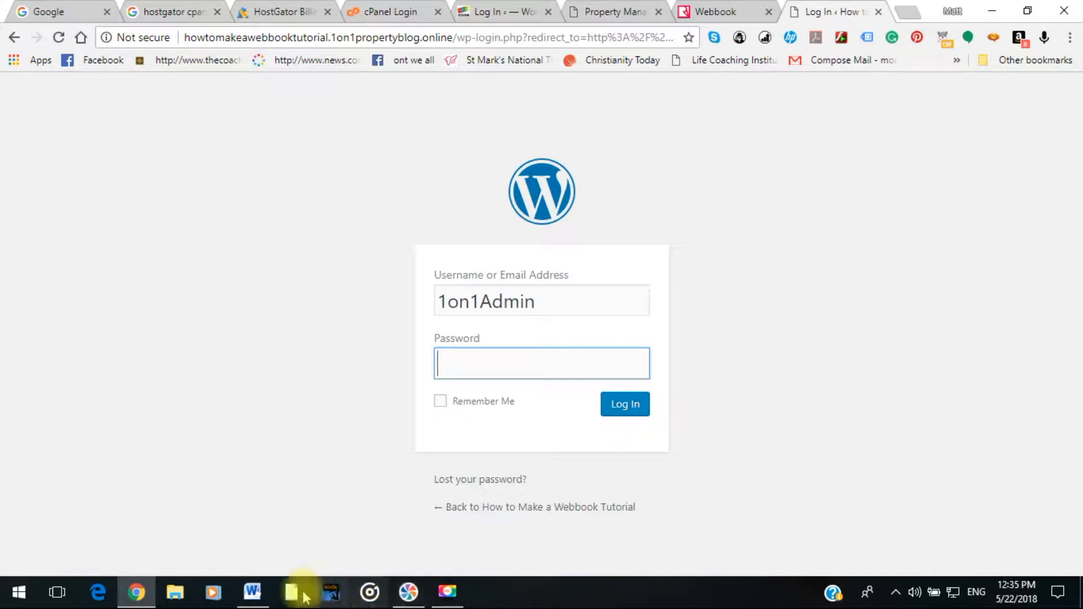
# Copy the site password from Logon Credentials.docx and minimize Word.
pyautogui.click(255, 592)
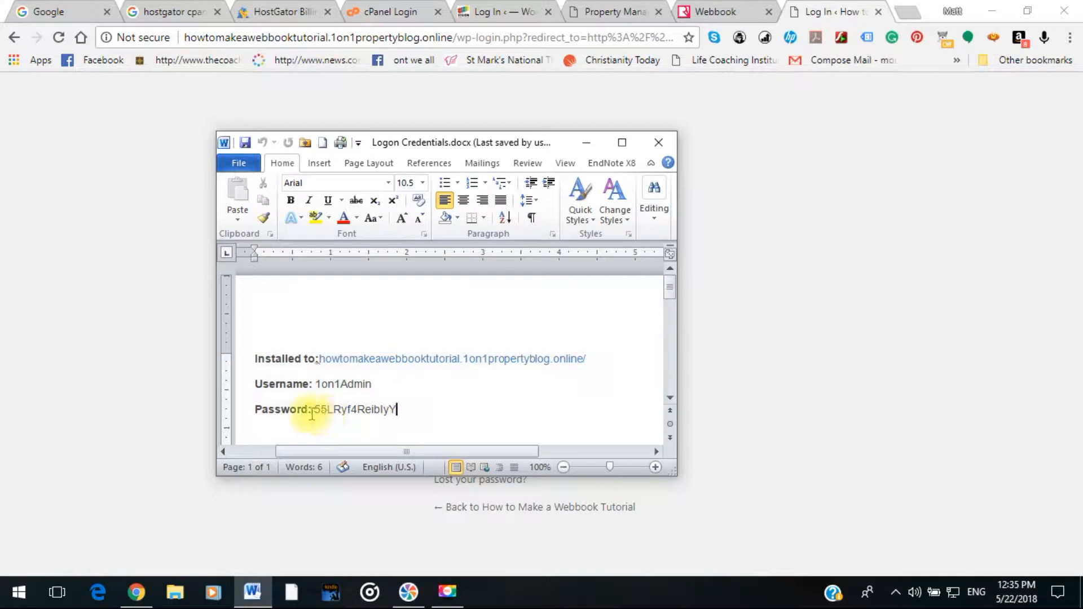
pyautogui.moveTo(316, 409); pyautogui.dragTo(403, 415)
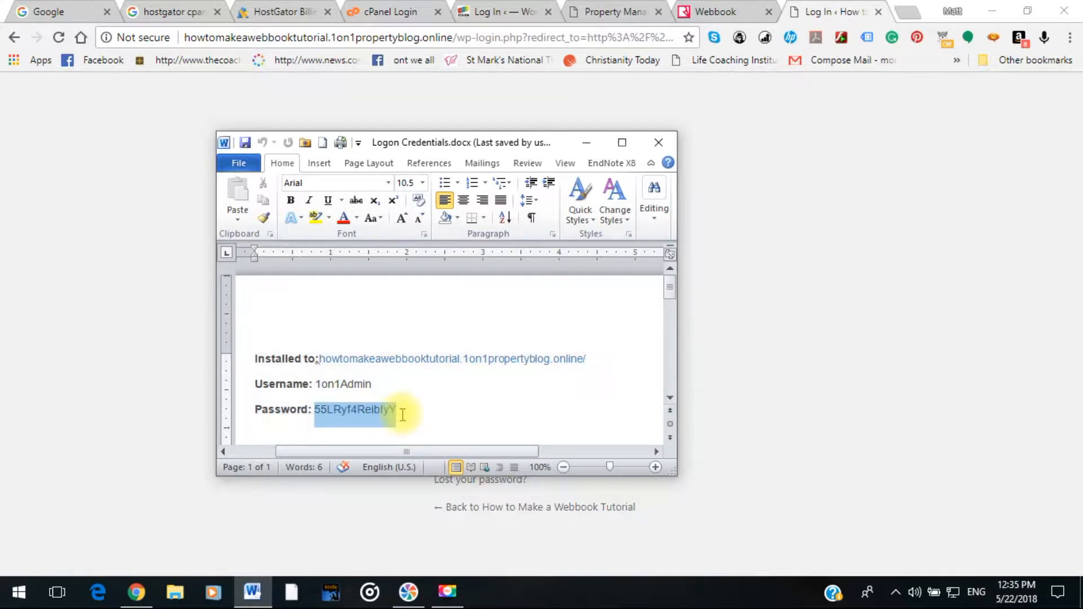
pyautogui.rightClick(352, 420)
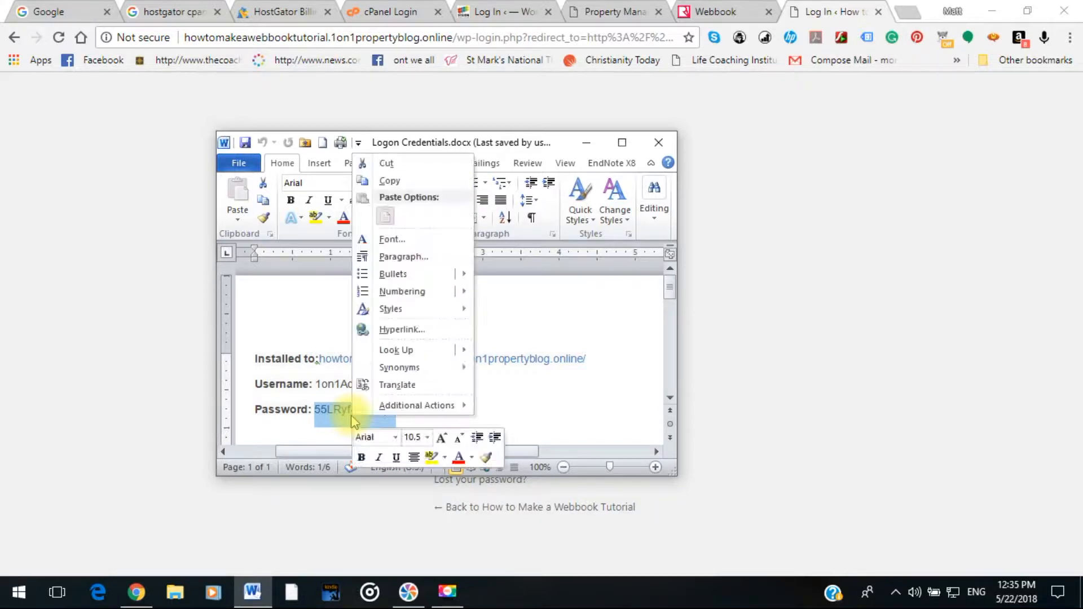
pyautogui.click(389, 181)
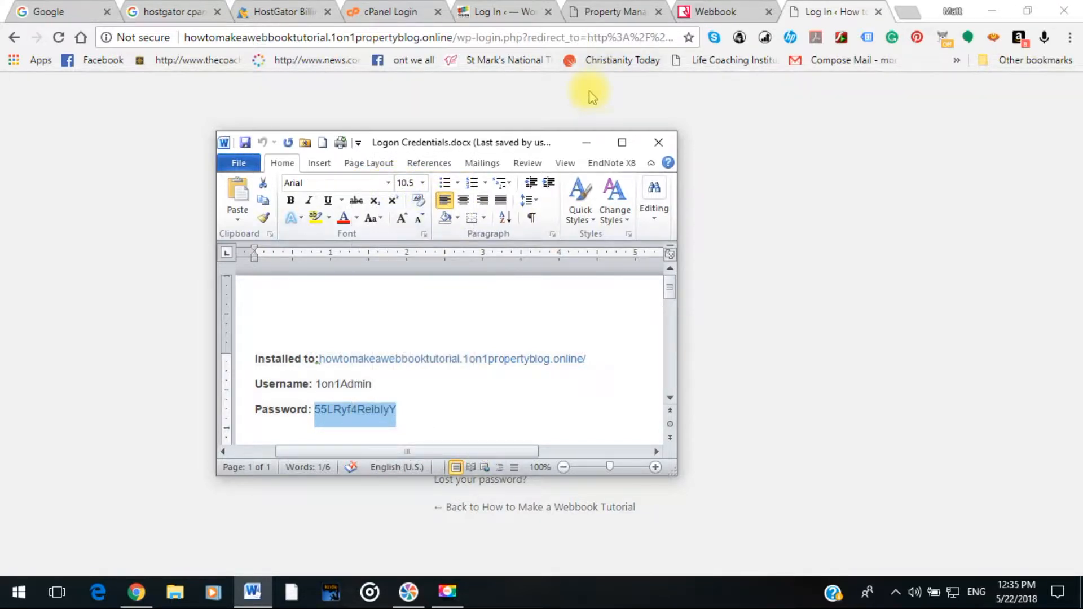
pyautogui.click(585, 144)
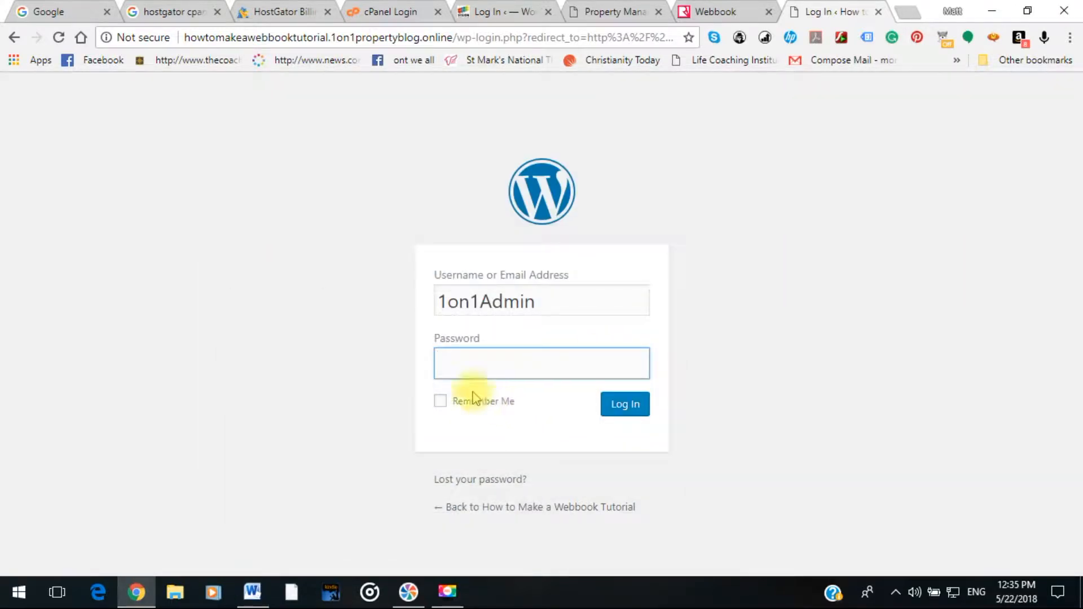
# Paste the copied password, tick Remember Me, and log in to the admin dashboard.
pyautogui.rightClick(453, 366)
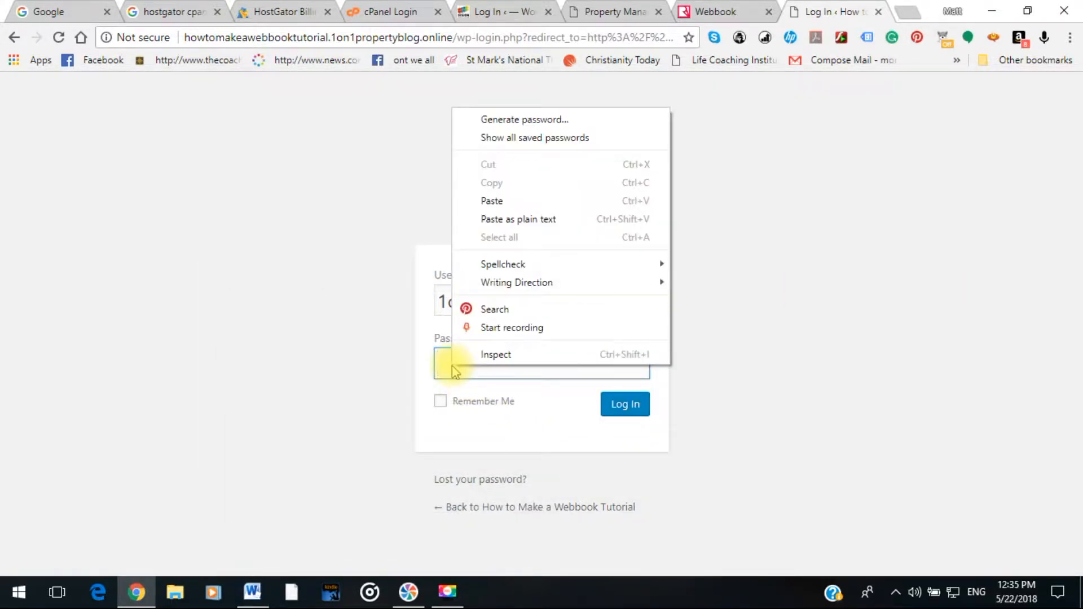
pyautogui.click(501, 204)
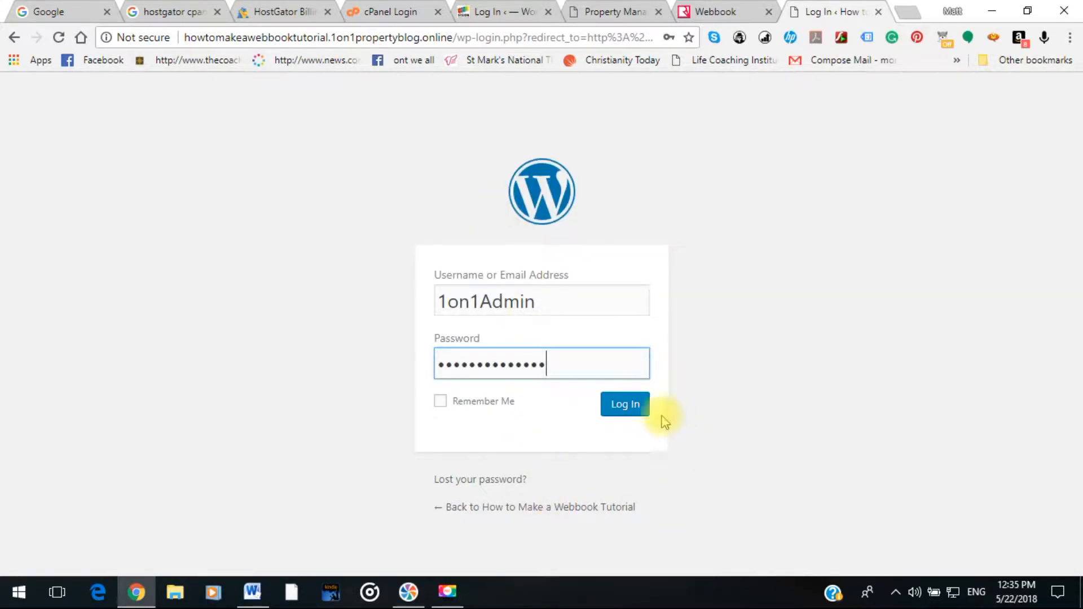
pyautogui.click(442, 402)
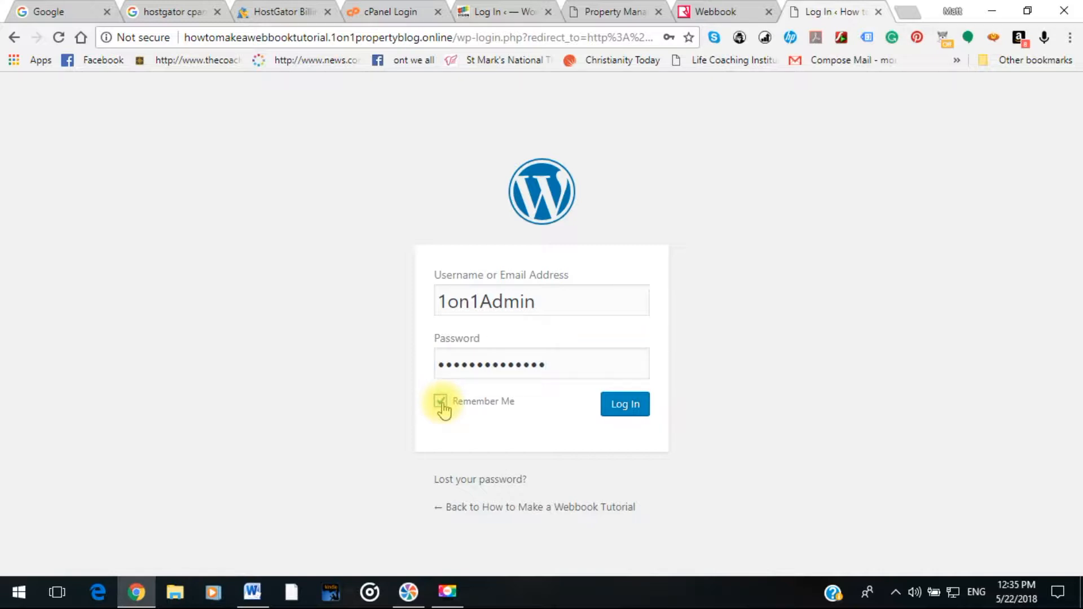
pyautogui.click(441, 401)
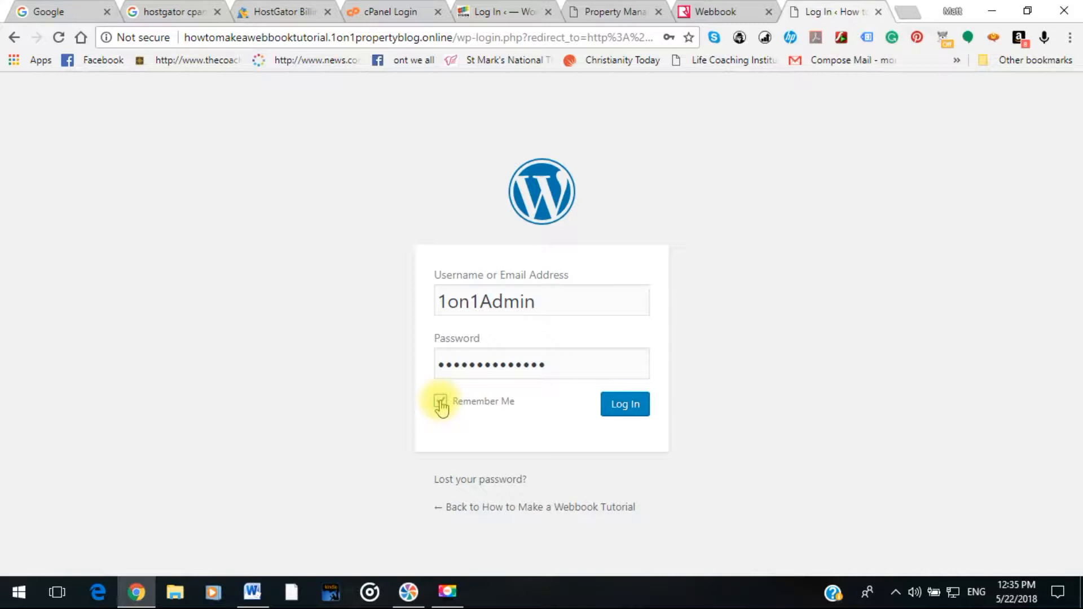
pyautogui.click(616, 408)
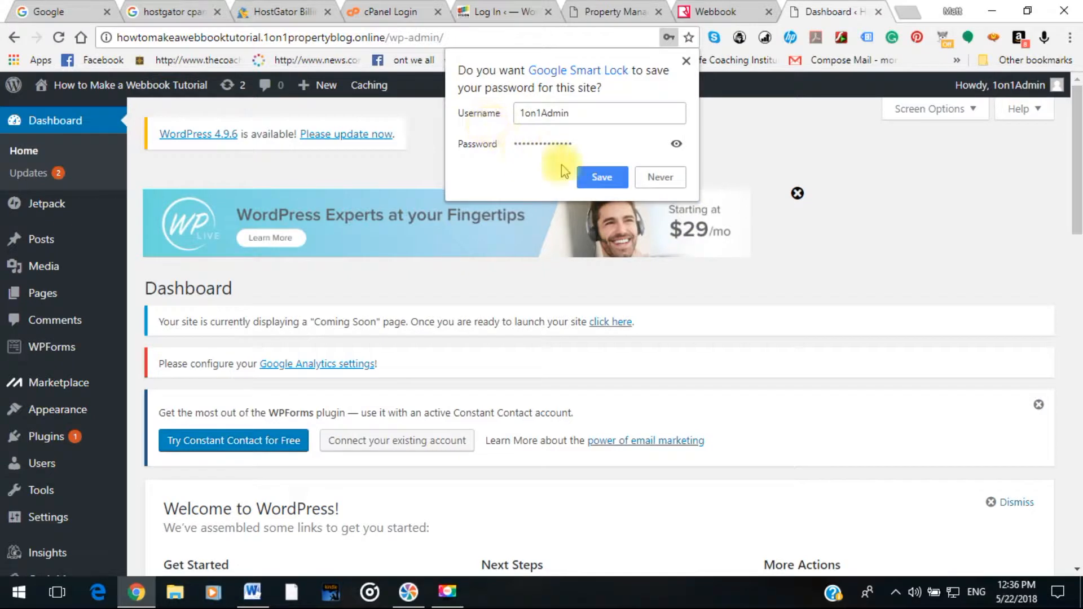
# Decline the browser's save-password prompt with Never and scroll through the Dashboard.
pyautogui.click(667, 184)
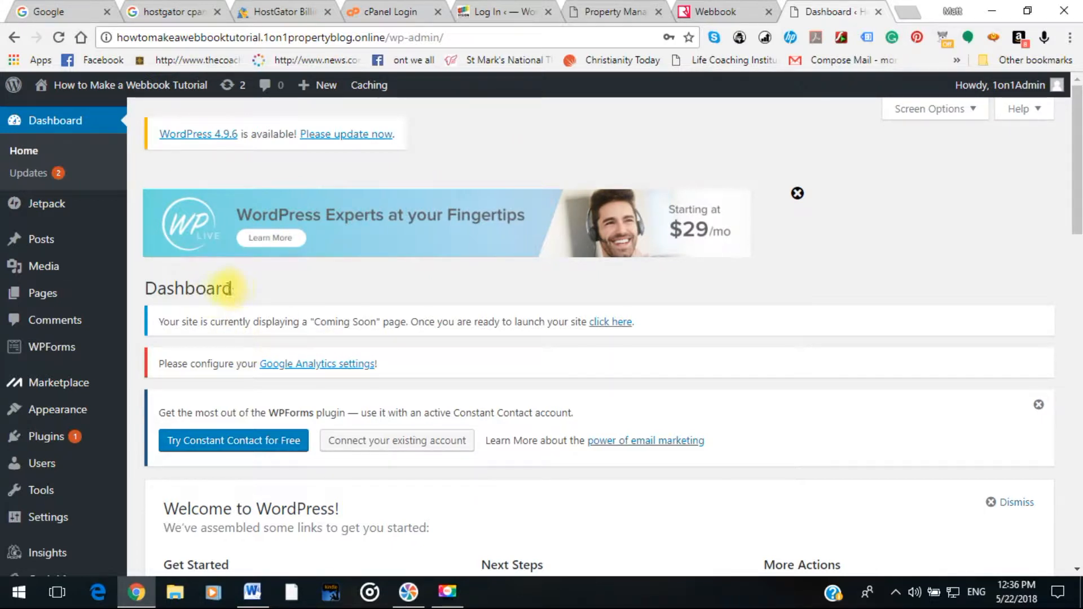
pyautogui.scroll(-1, 222, 286)
pyautogui.scroll(-1, 222, 287)
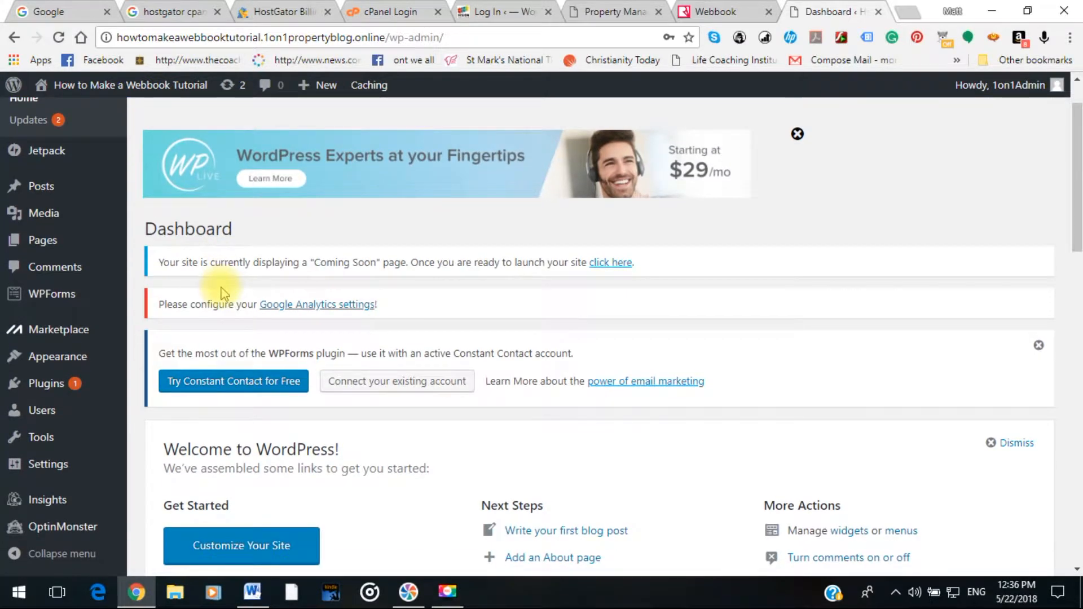
pyautogui.scroll(-1, 100, 307)
pyautogui.moveTo(100, 307)
pyautogui.scroll(3, 100, 308)
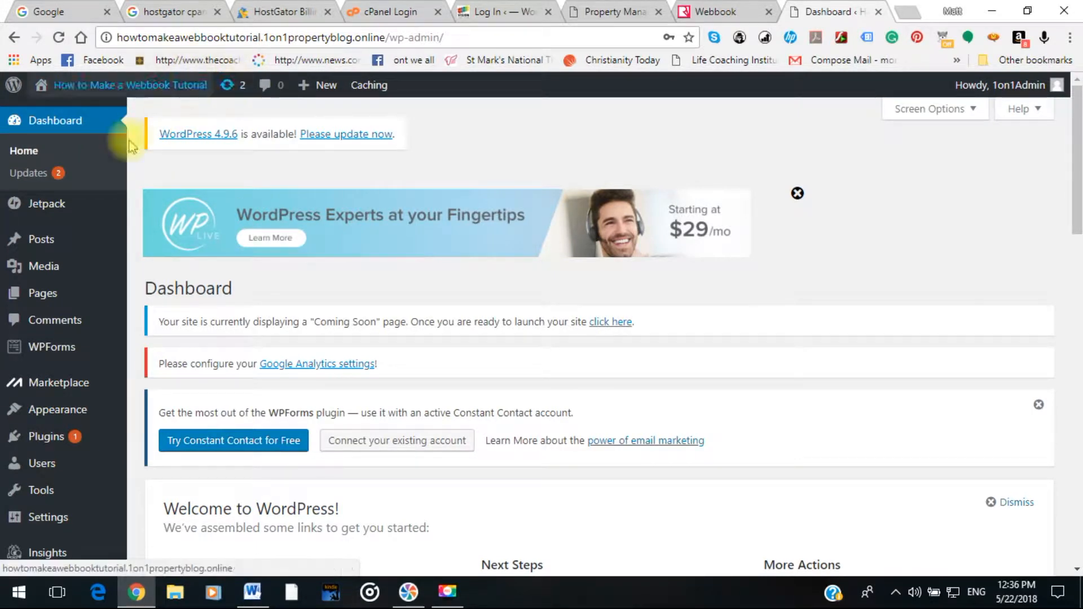
# Run Update Now from Dashboard > Updates to install WordPress 4.9.6.
pyautogui.click(32, 179)
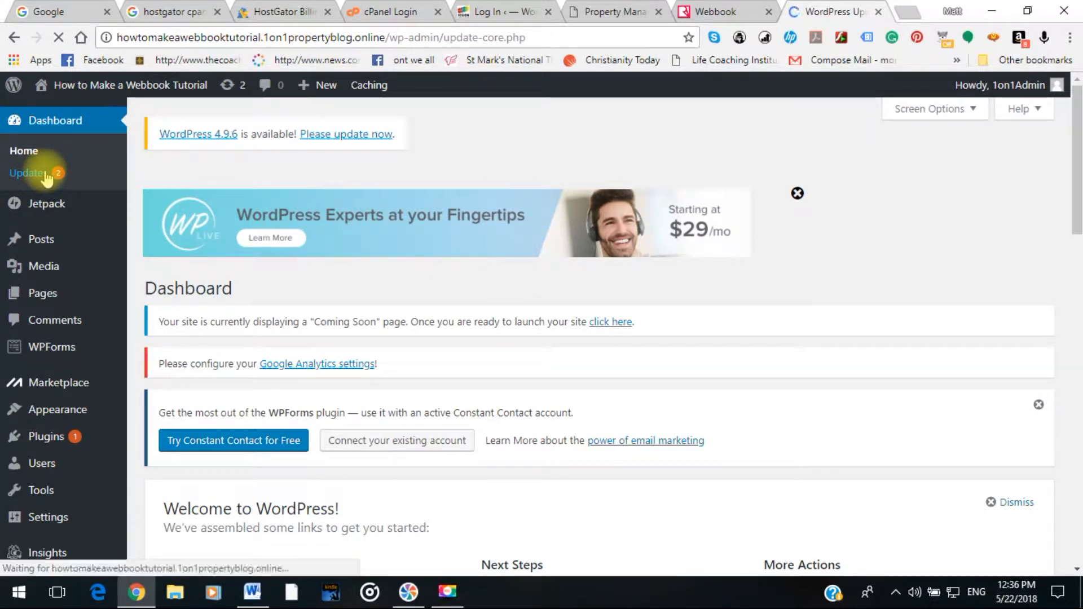
pyautogui.scroll(-5, 416, 423)
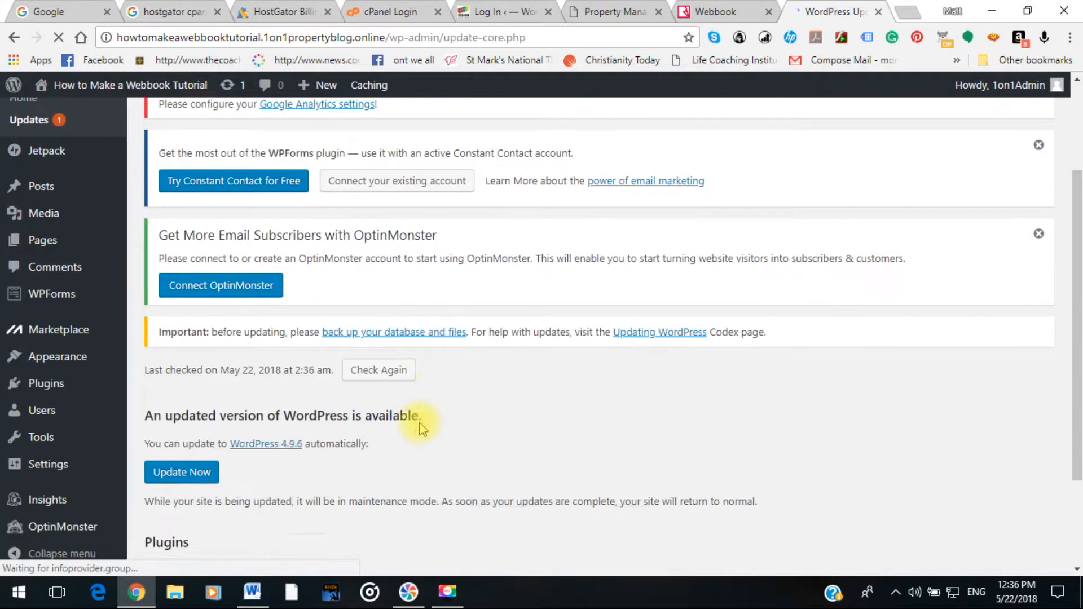
pyautogui.scroll(-1, 421, 426)
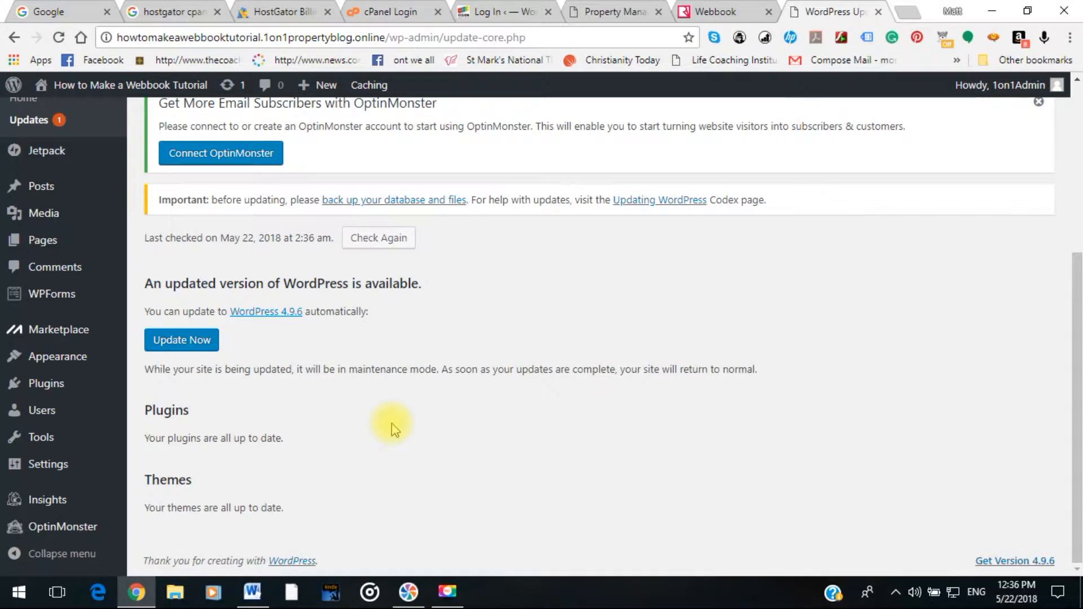
pyautogui.click(170, 342)
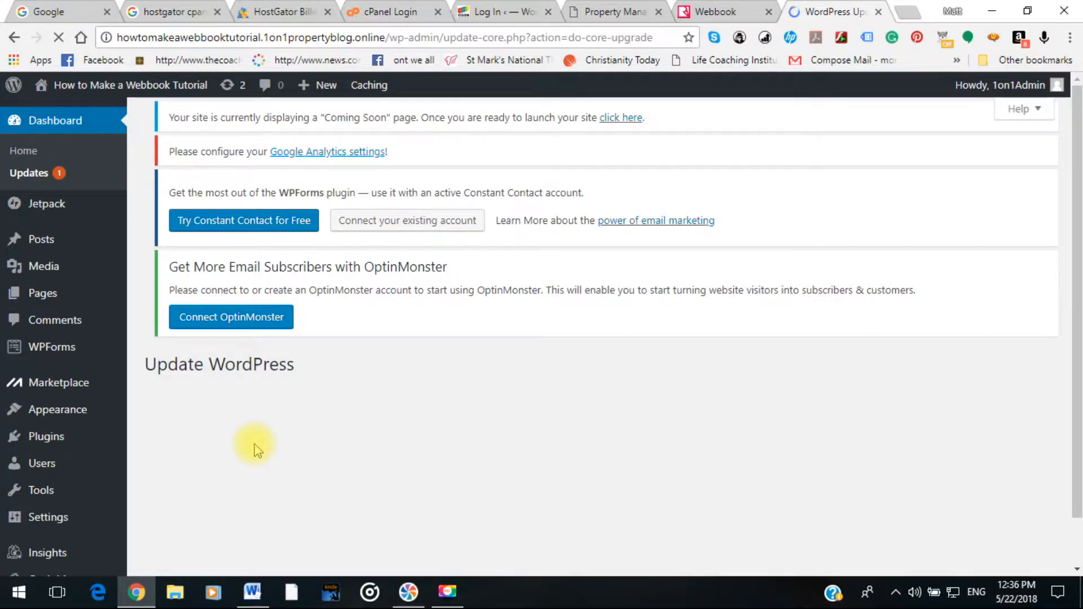
pyautogui.scroll(-1, 255, 444)
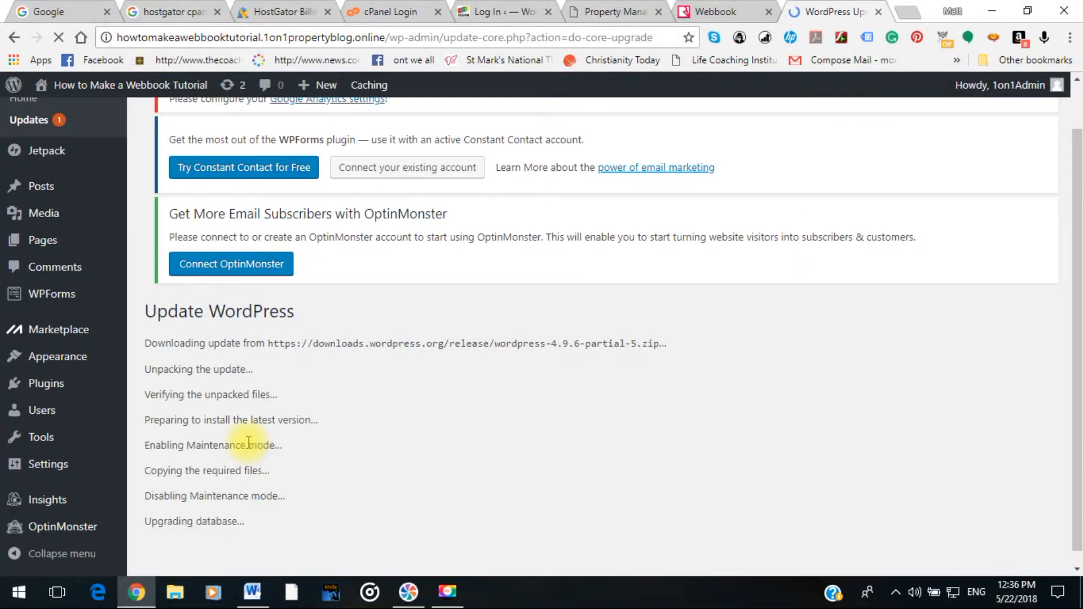
pyautogui.scroll(-1, 248, 443)
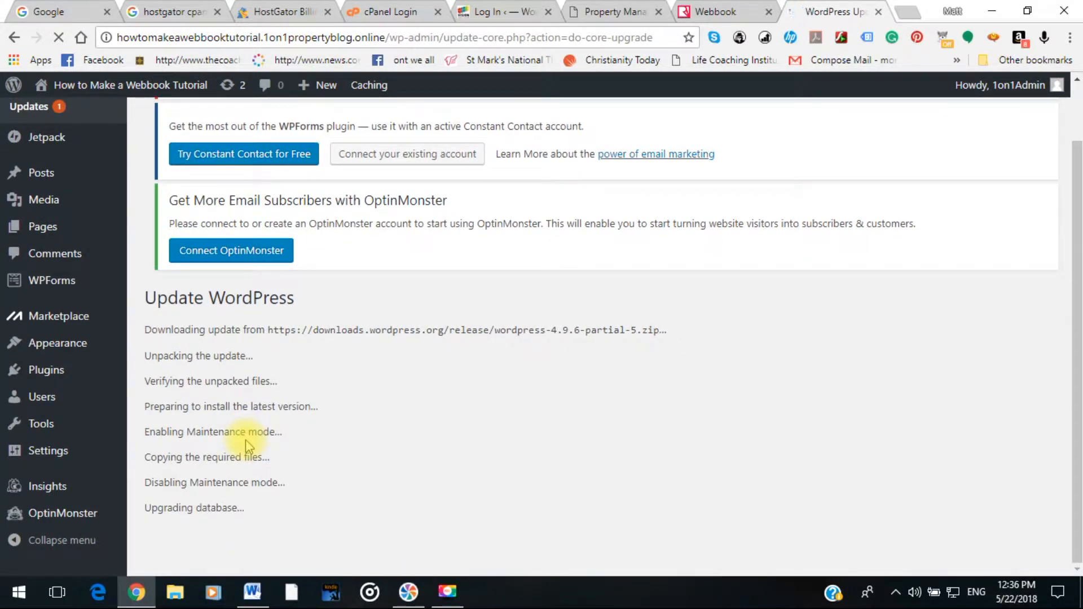
pyautogui.scroll(-1, 242, 441)
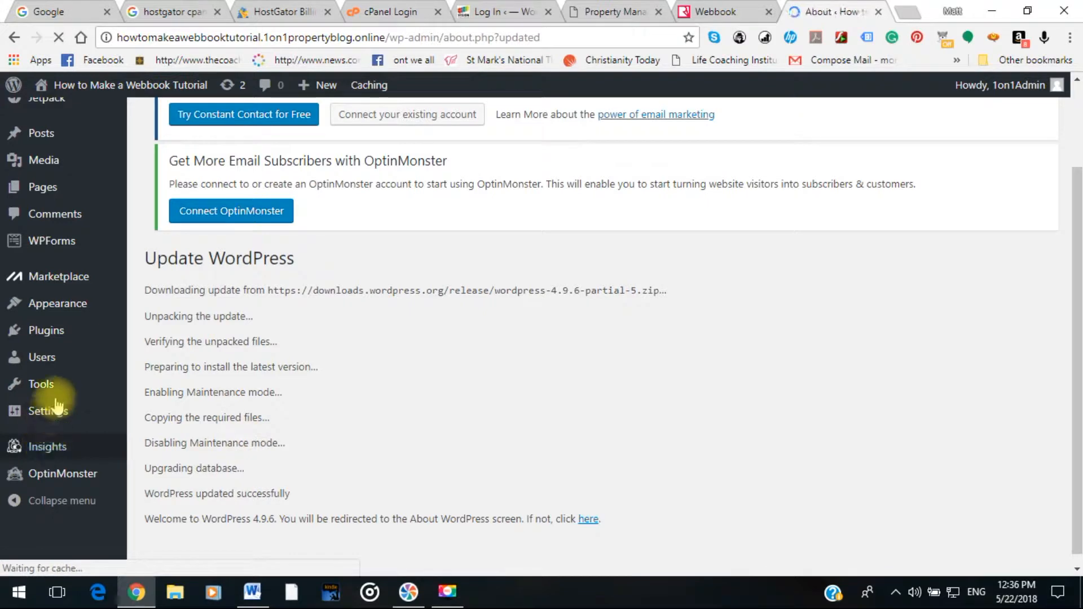
pyautogui.scroll(-5, 56, 401)
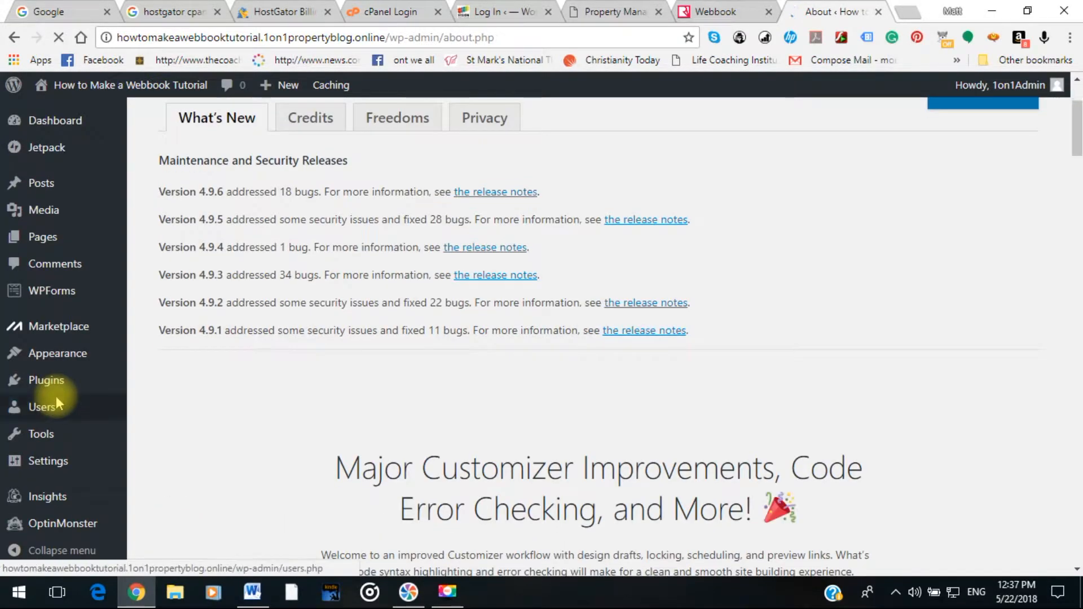
pyautogui.scroll(-2, 56, 399)
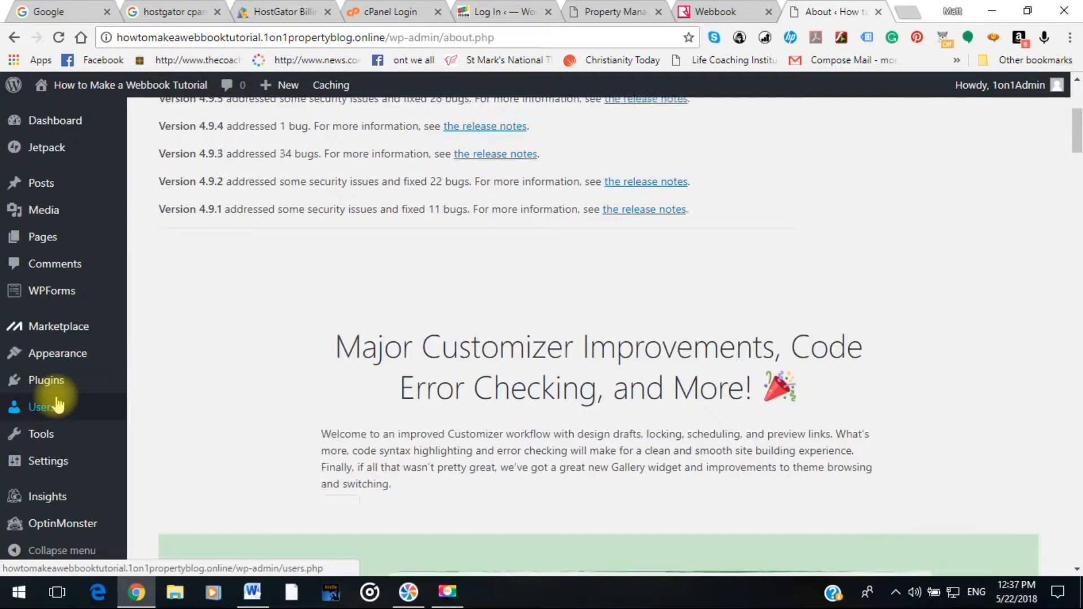
pyautogui.scroll(-3, 314, 423)
pyautogui.scroll(-1, 317, 422)
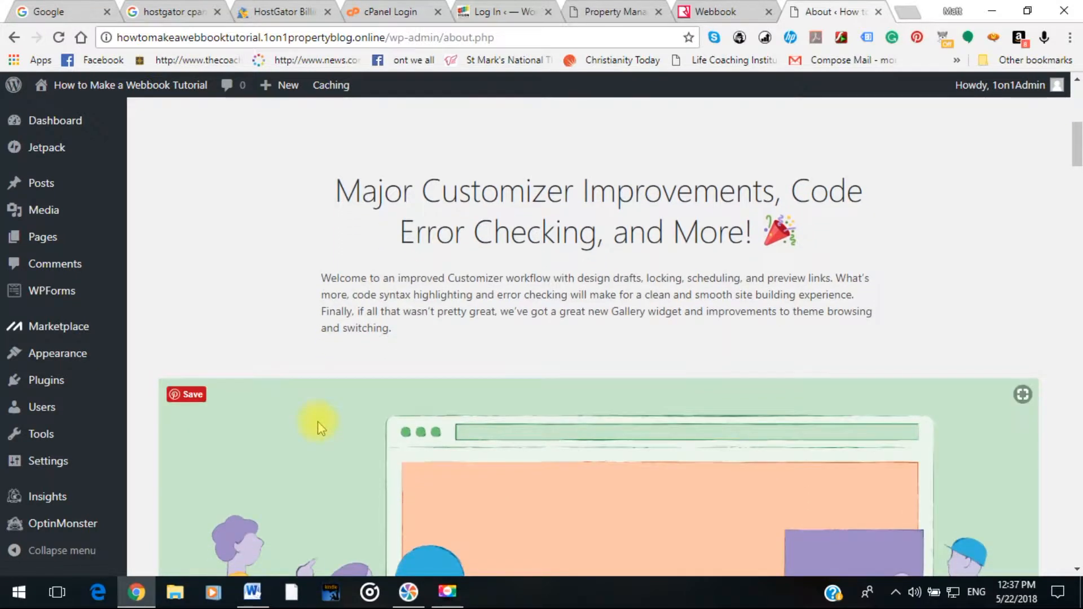
pyautogui.scroll(-4, 317, 421)
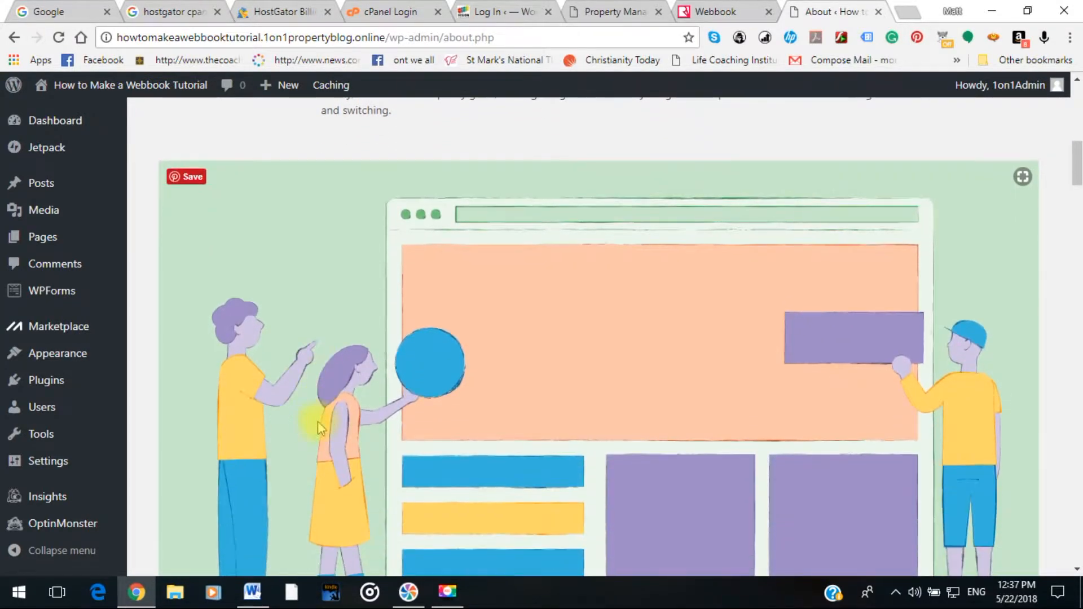
pyautogui.scroll(-8, 318, 427)
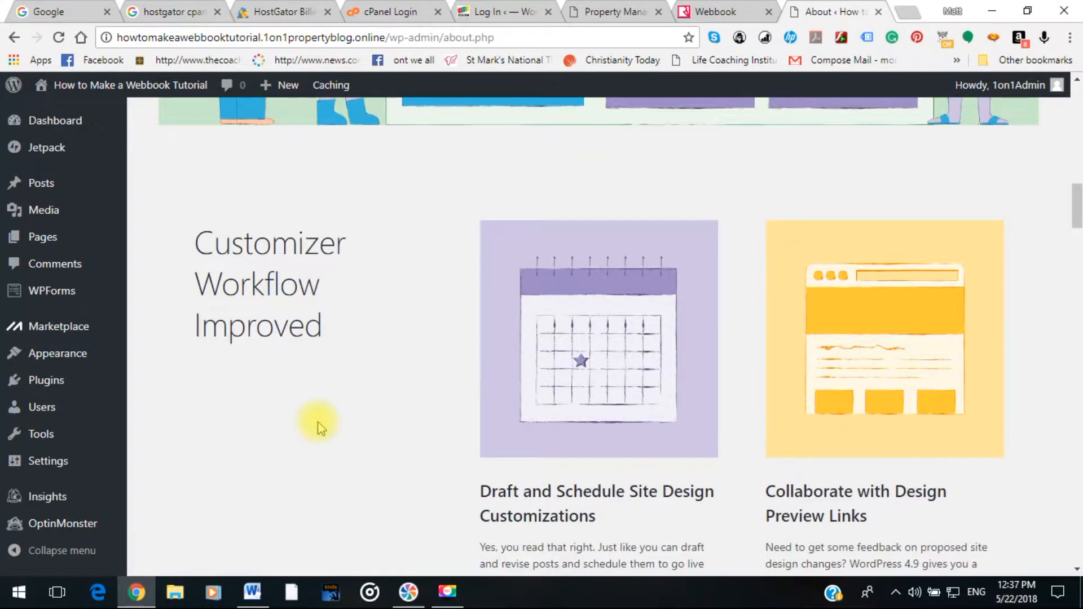
pyautogui.scroll(-2, 314, 425)
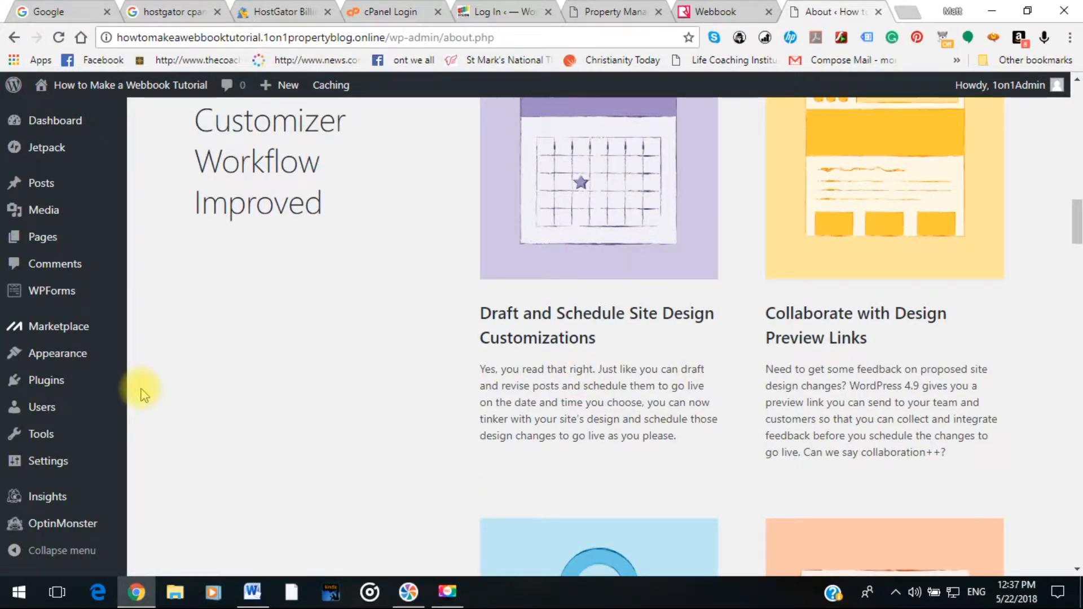
pyautogui.scroll(1, 62, 227)
pyautogui.moveTo(62, 227)
pyautogui.scroll(2, 59, 124)
pyautogui.moveTo(54, 129)
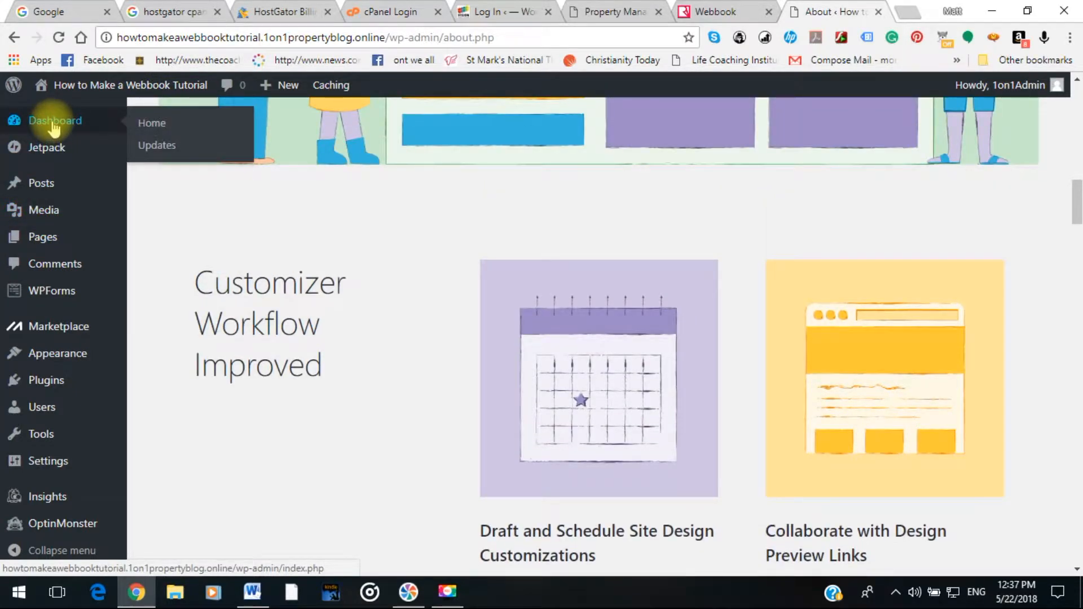
pyautogui.scroll(4, 54, 129)
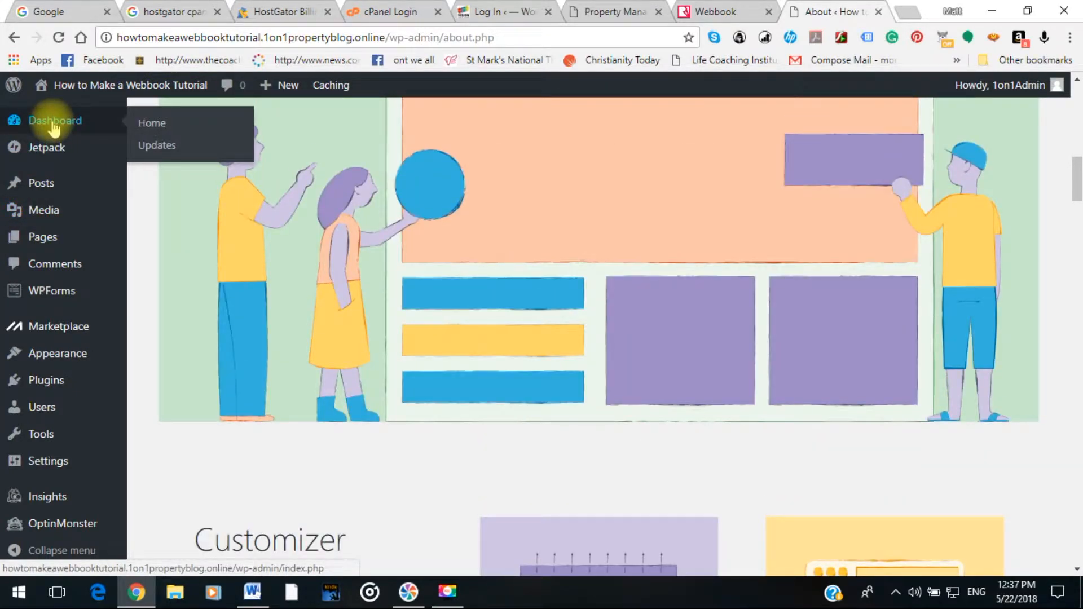
pyautogui.scroll(-4, 62, 186)
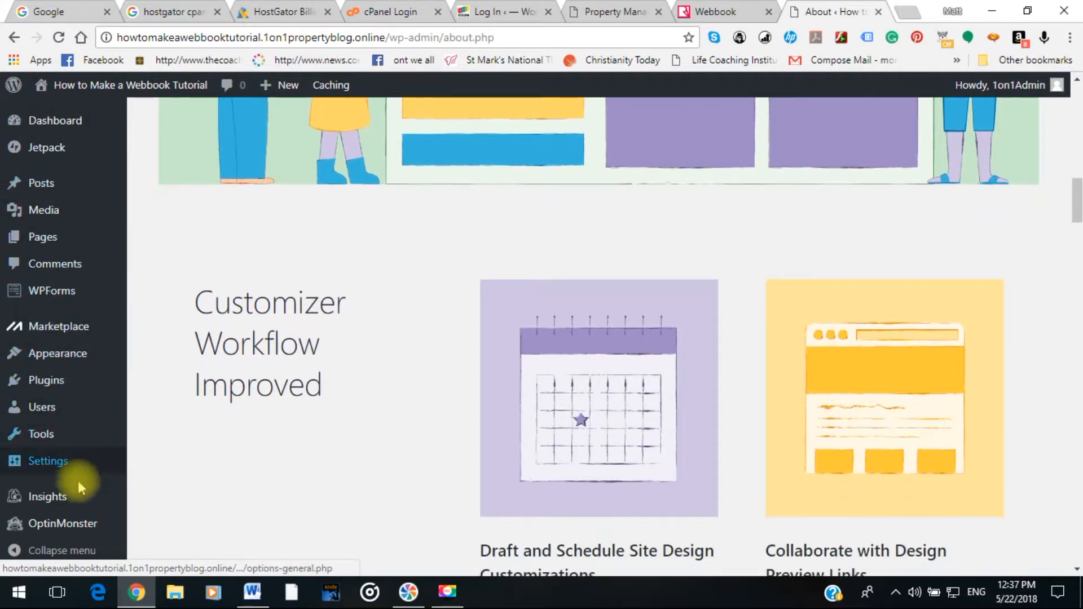
pyautogui.scroll(-3, 67, 539)
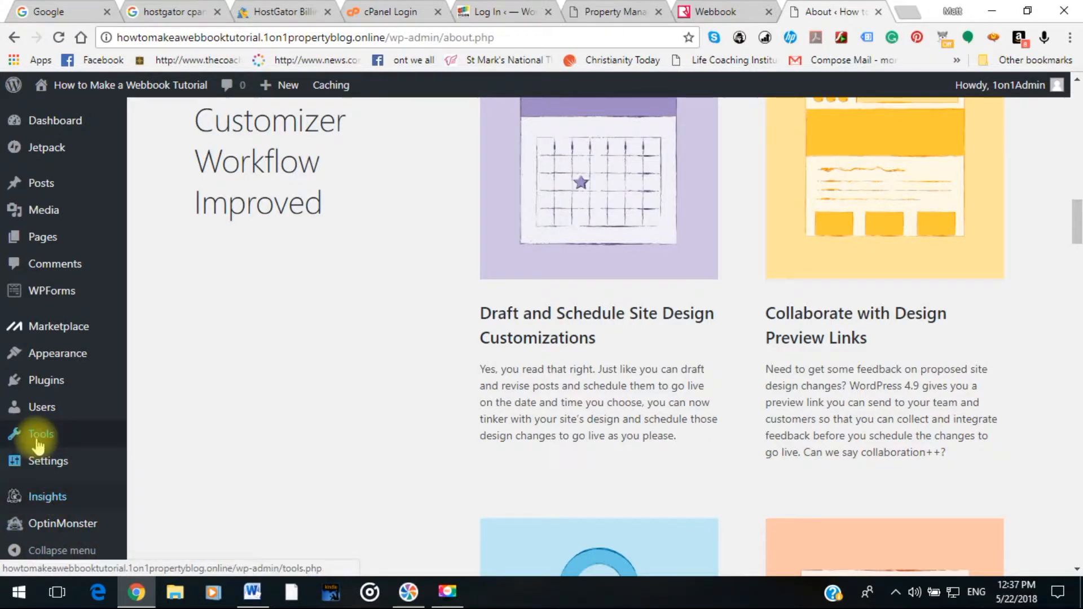
pyautogui.moveTo(47, 416)
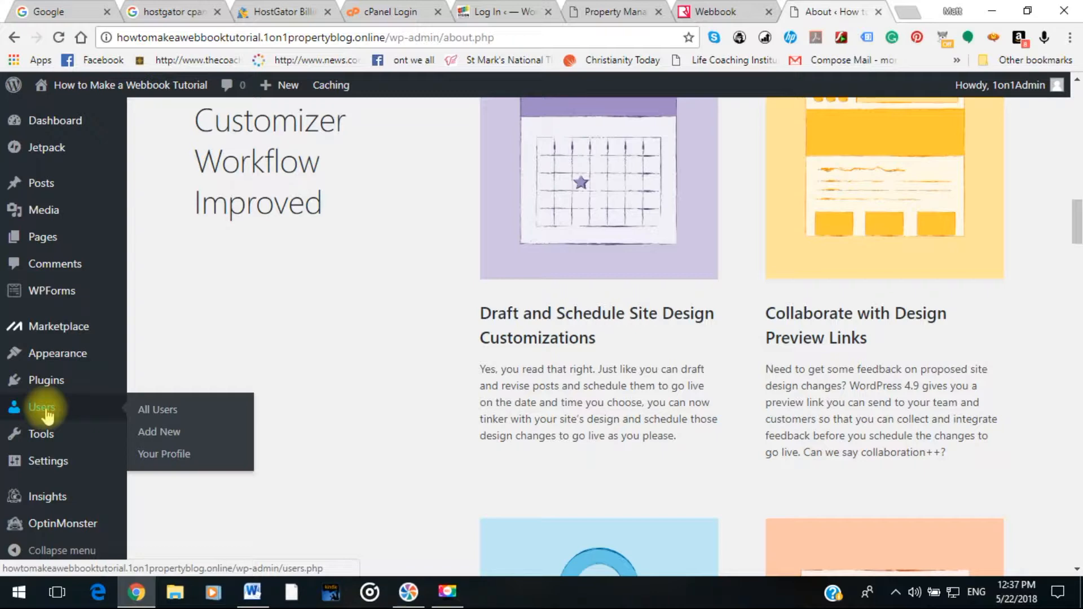
# Edit the admin user from All Users and scroll down to Account Management.
pyautogui.click(47, 415)
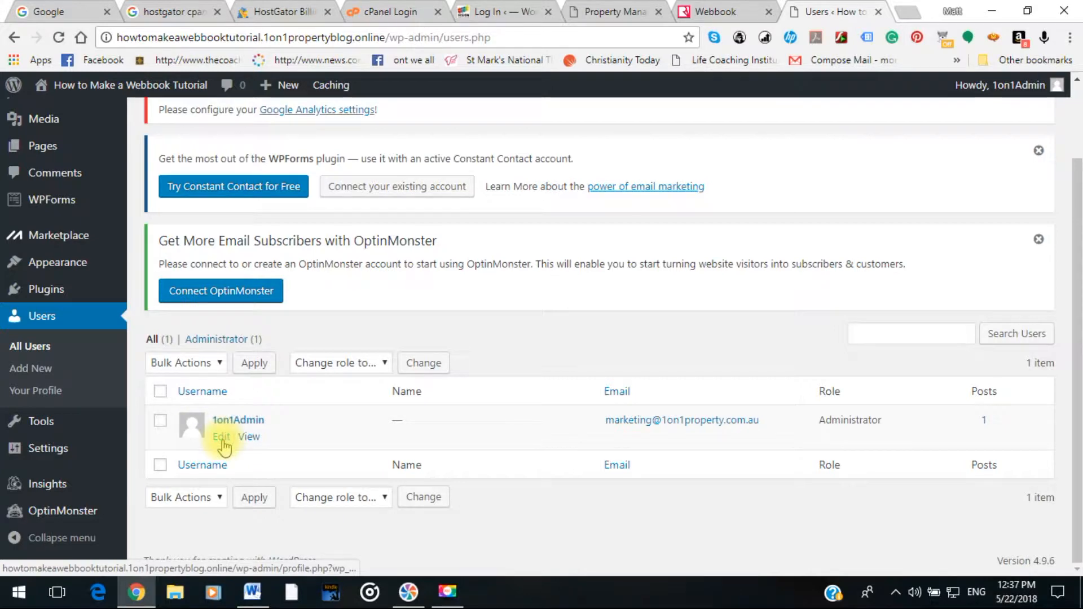
pyautogui.click(222, 438)
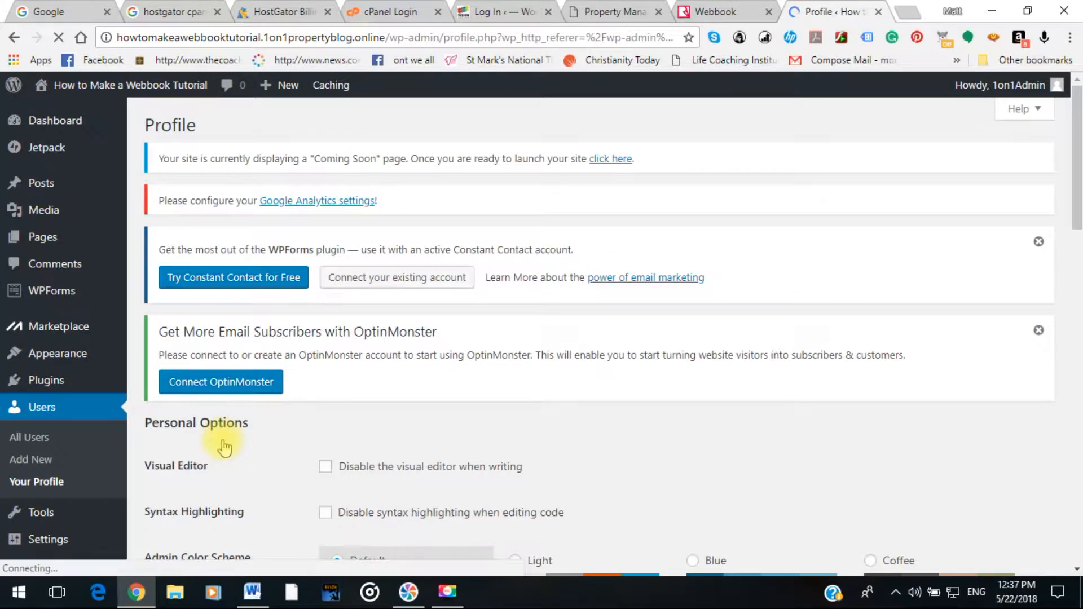
pyautogui.scroll(-4, 340, 414)
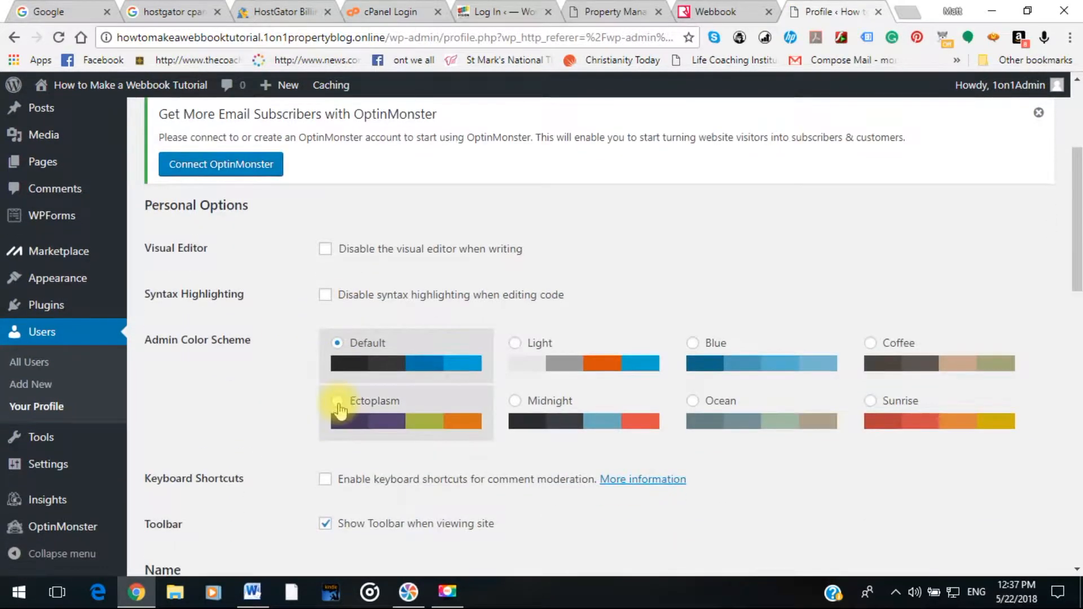
pyautogui.scroll(-4, 339, 410)
pyautogui.scroll(-2, 337, 407)
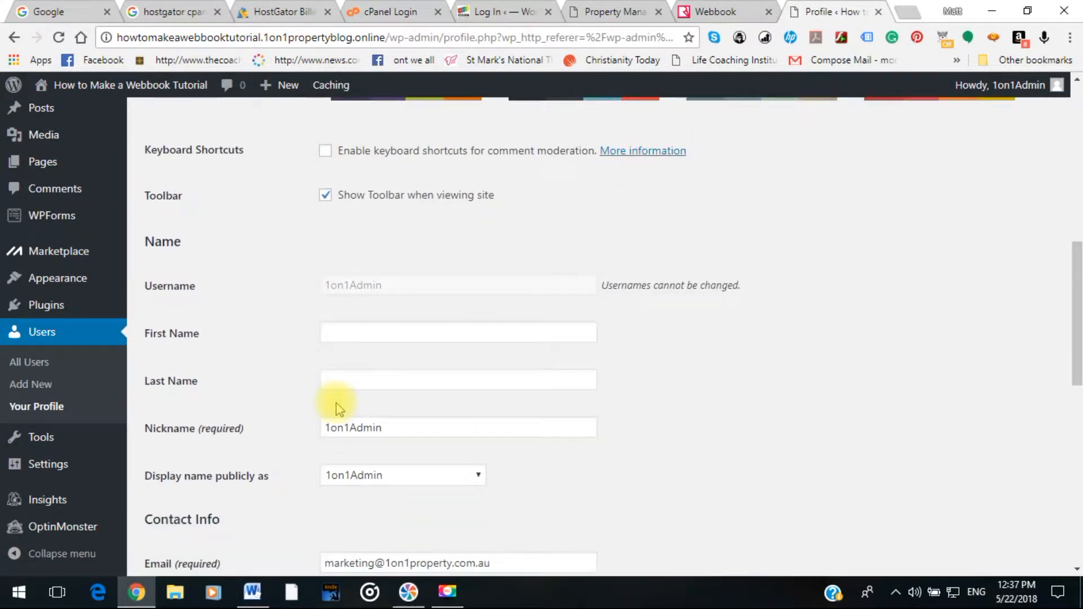
pyautogui.scroll(-4, 337, 402)
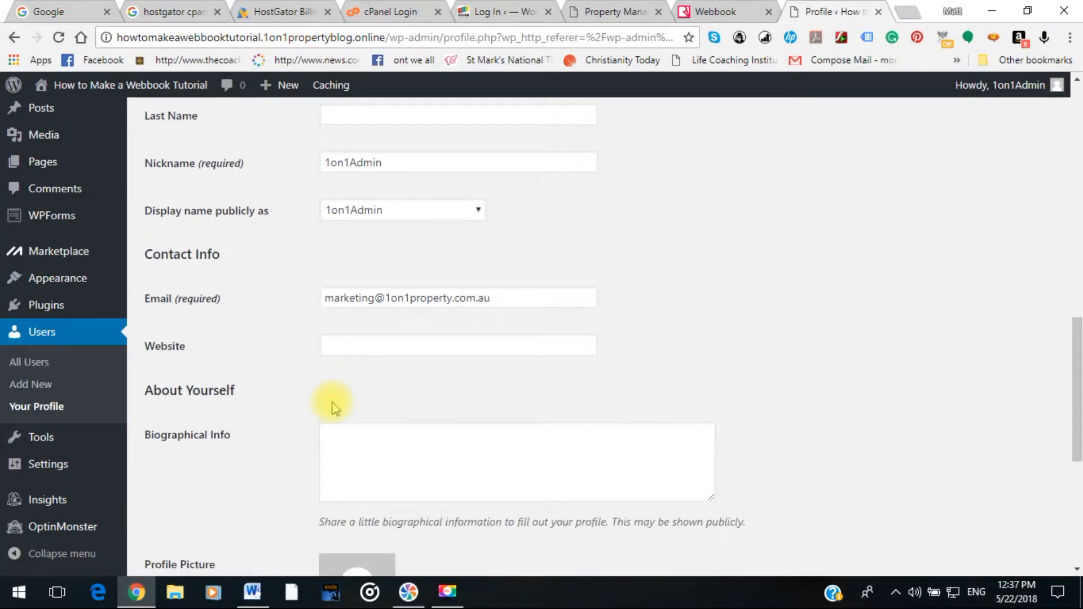
pyautogui.scroll(-6, 334, 408)
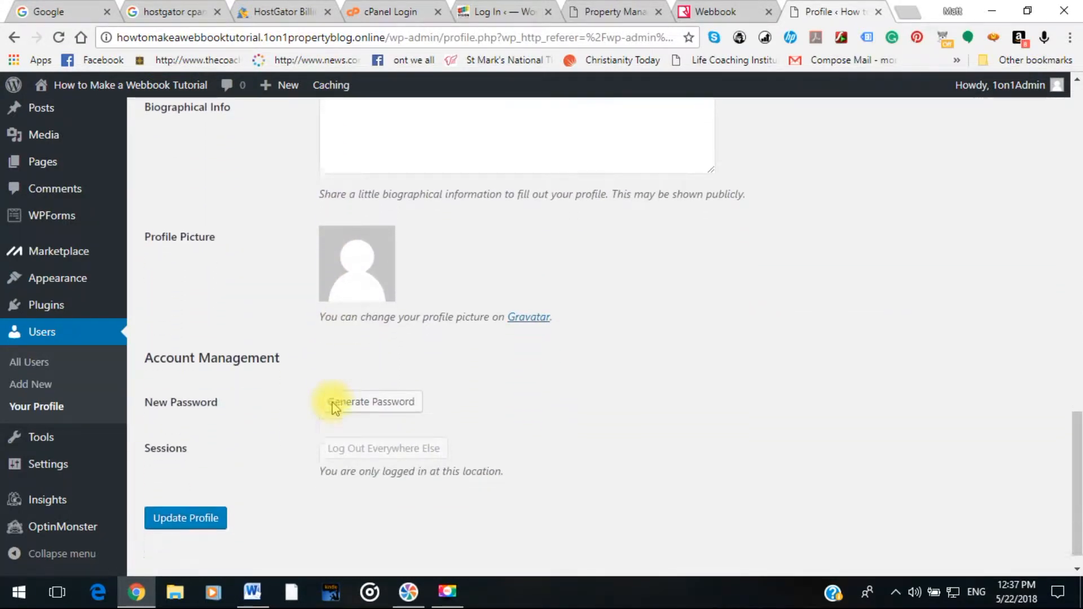
pyautogui.scroll(-1, 334, 408)
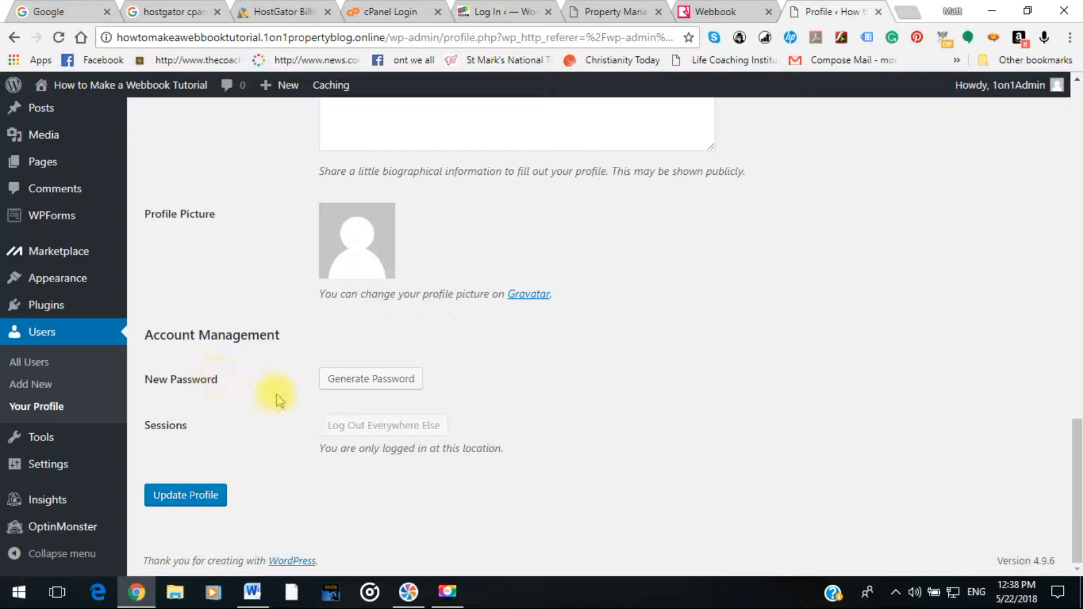
# Generate a new password and toggle its Hide/Show visibility.
pyautogui.click(343, 389)
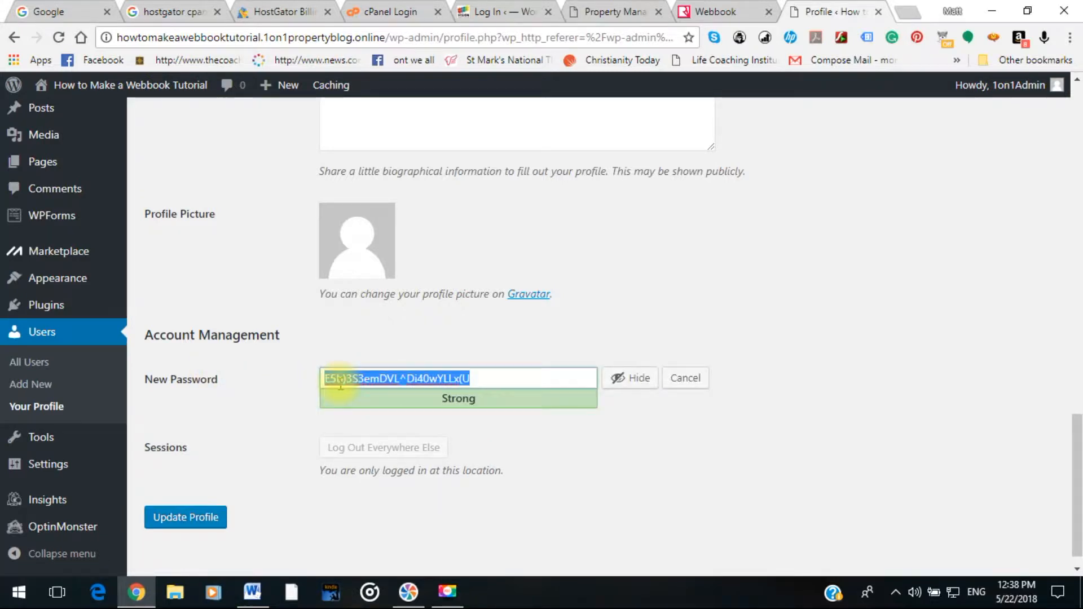
pyautogui.click(477, 378)
pyautogui.moveTo(478, 378); pyautogui.dragTo(271, 377)
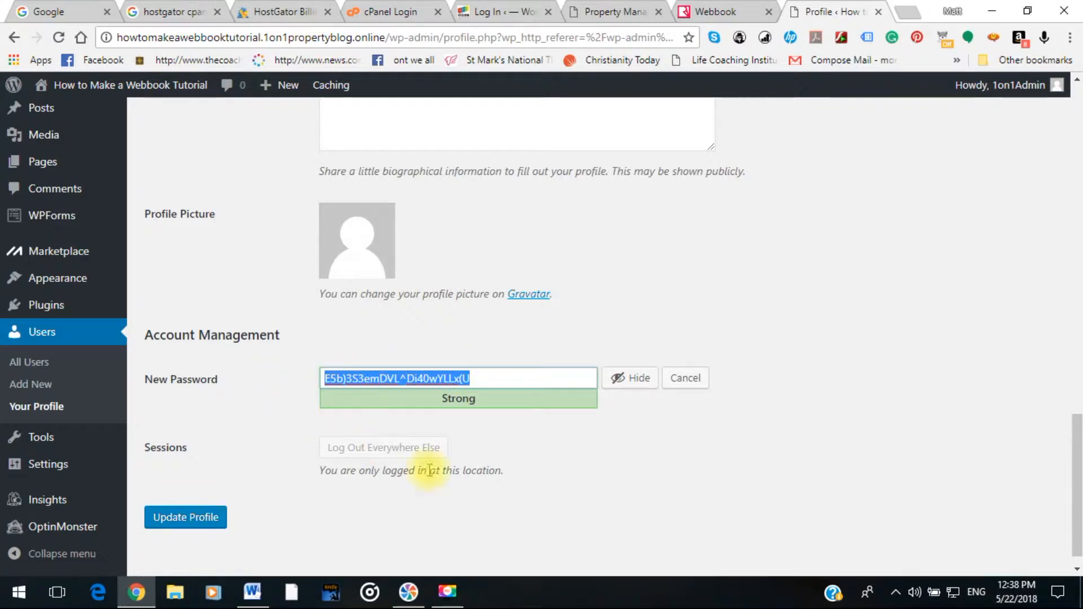
pyautogui.click(631, 381)
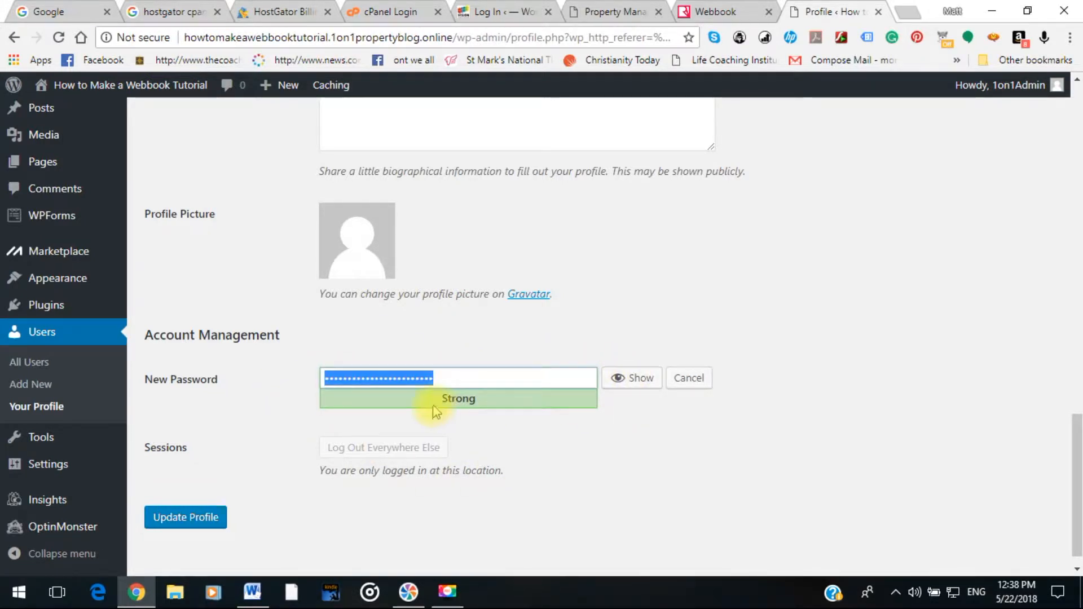
pyautogui.click(637, 379)
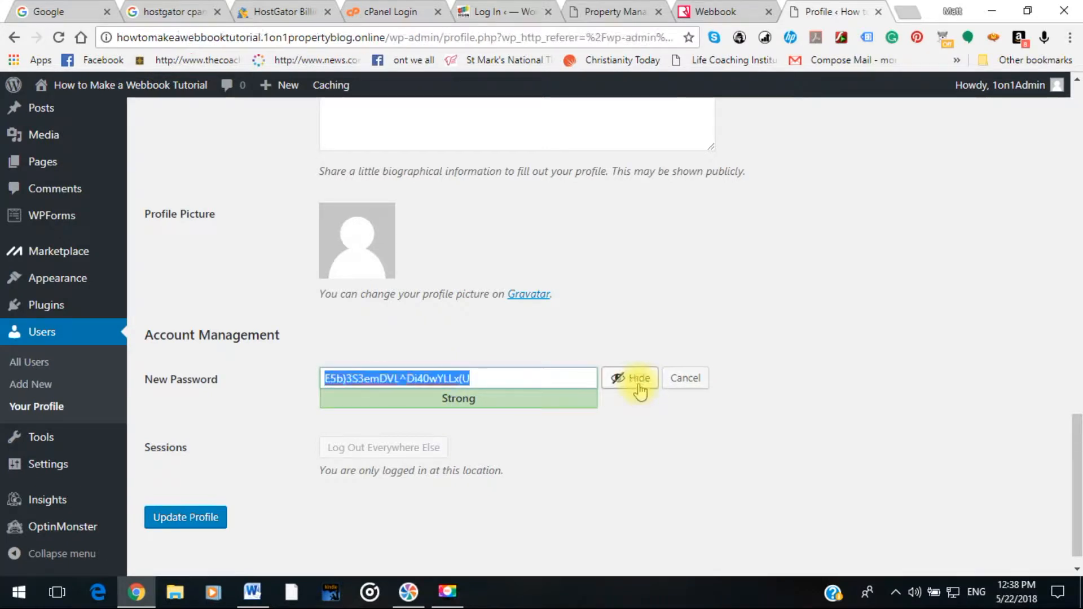
# Select the generated password and start typing a custom password over it.
pyautogui.click(480, 376)
pyautogui.moveTo(480, 376); pyautogui.dragTo(303, 373)
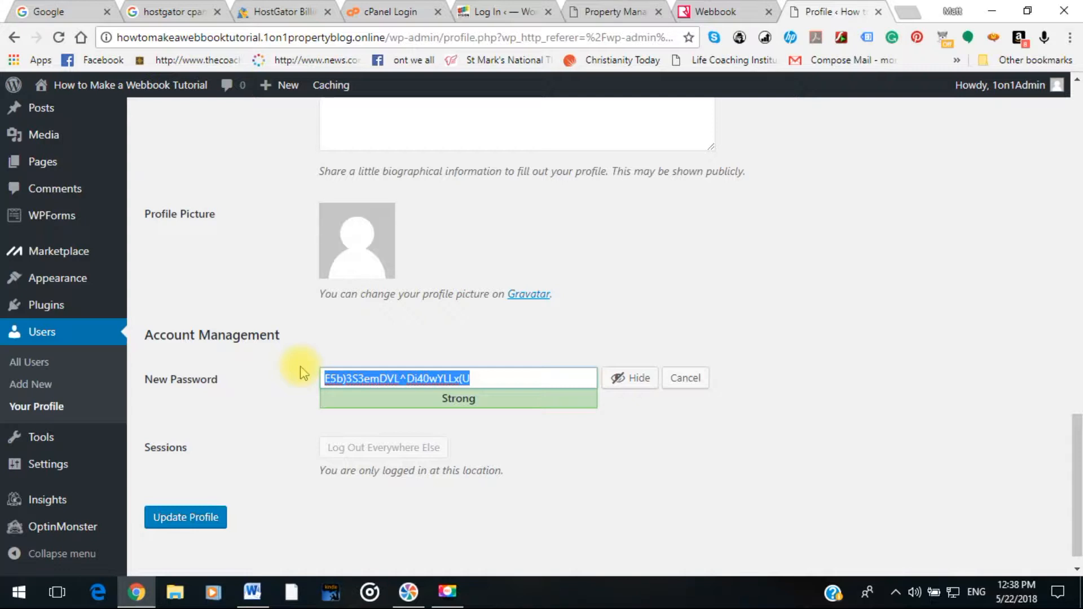
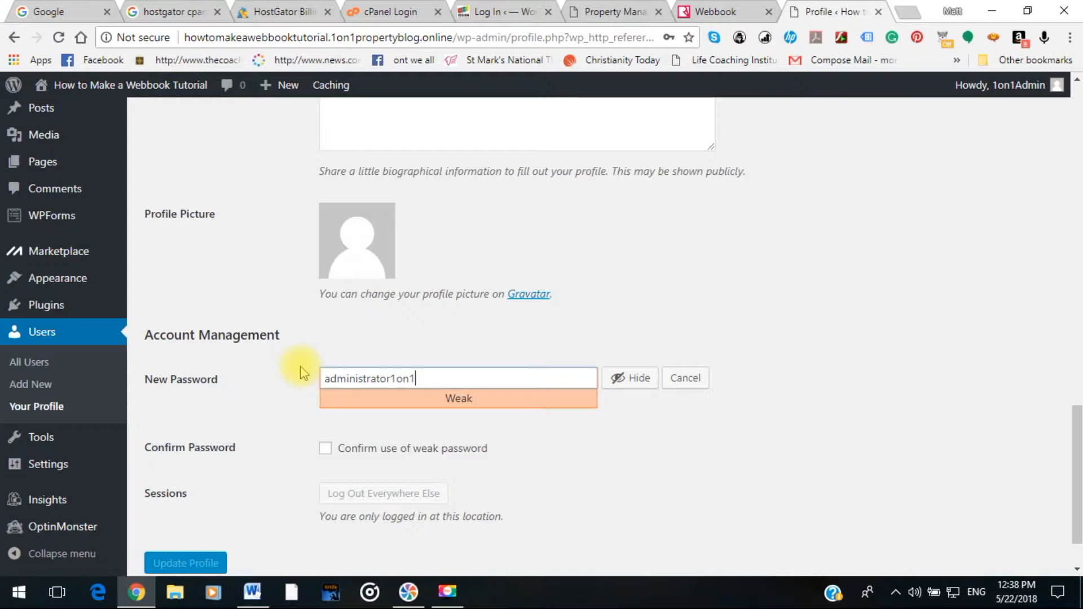
# Finish the custom password, confirm weak-password use, copy it, and update the profile.
pyautogui.click(326, 448)
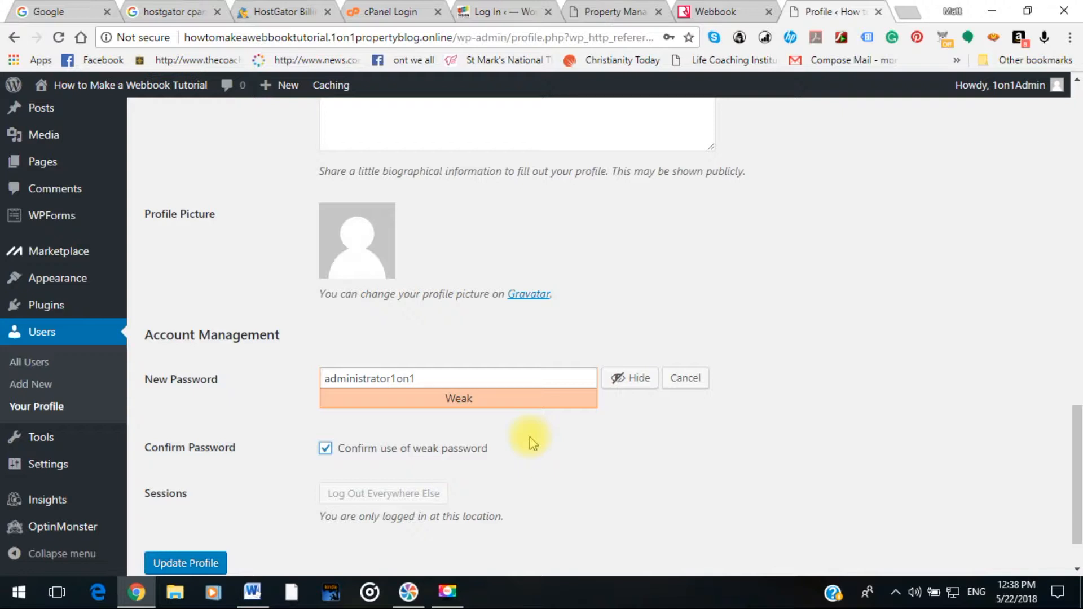
pyautogui.moveTo(426, 379); pyautogui.dragTo(322, 379)
pyautogui.rightClick(363, 381)
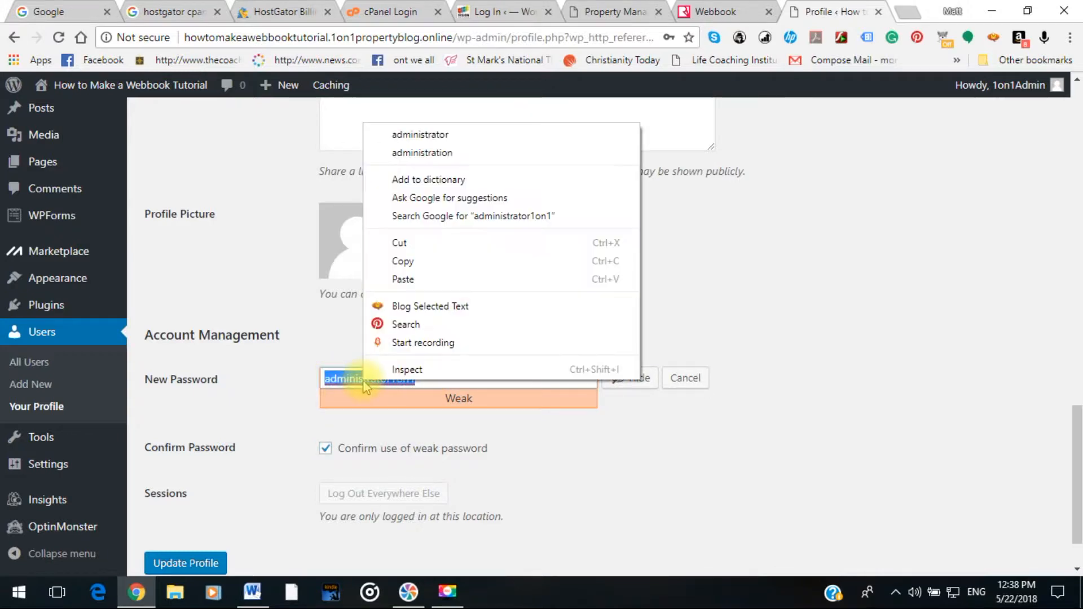
pyautogui.click(407, 263)
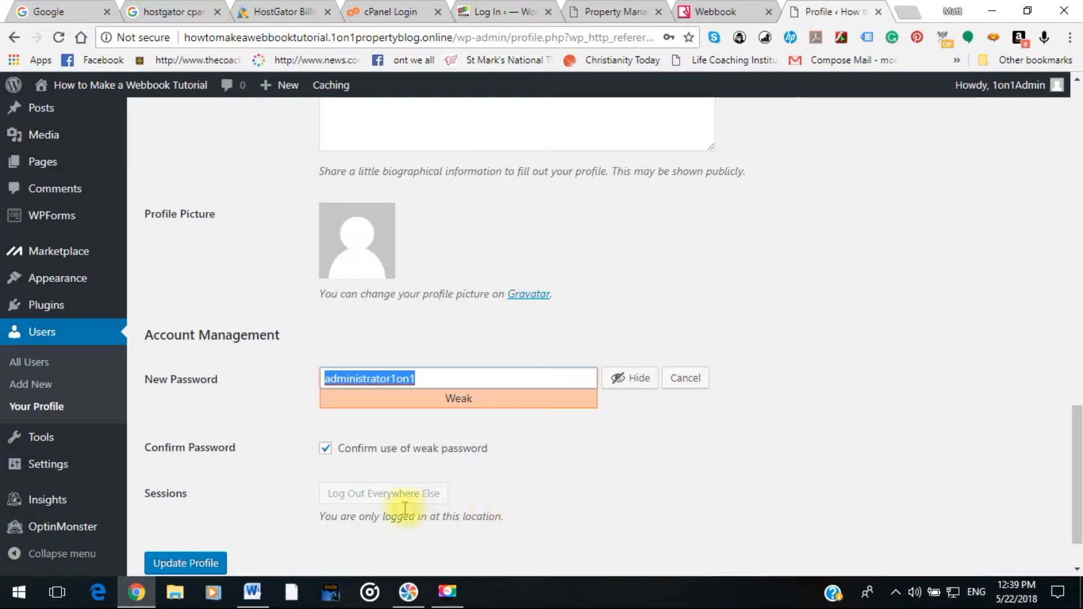
pyautogui.scroll(-1, 254, 523)
pyautogui.click(203, 497)
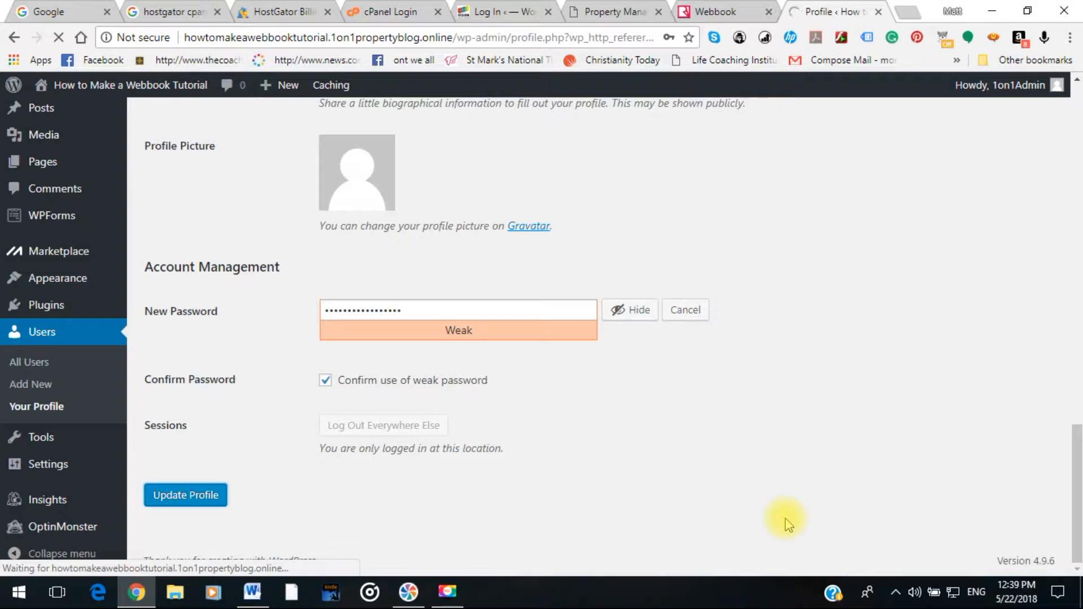
# Add a 'New Password:' line with the new password below the old password line.
pyautogui.click(254, 593)
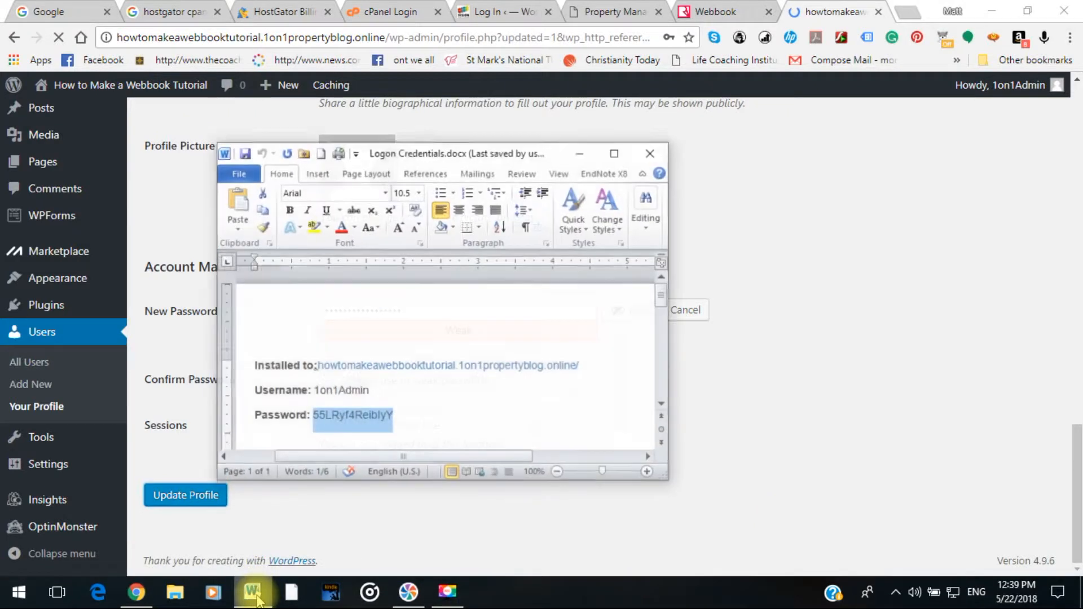
pyautogui.click(414, 412)
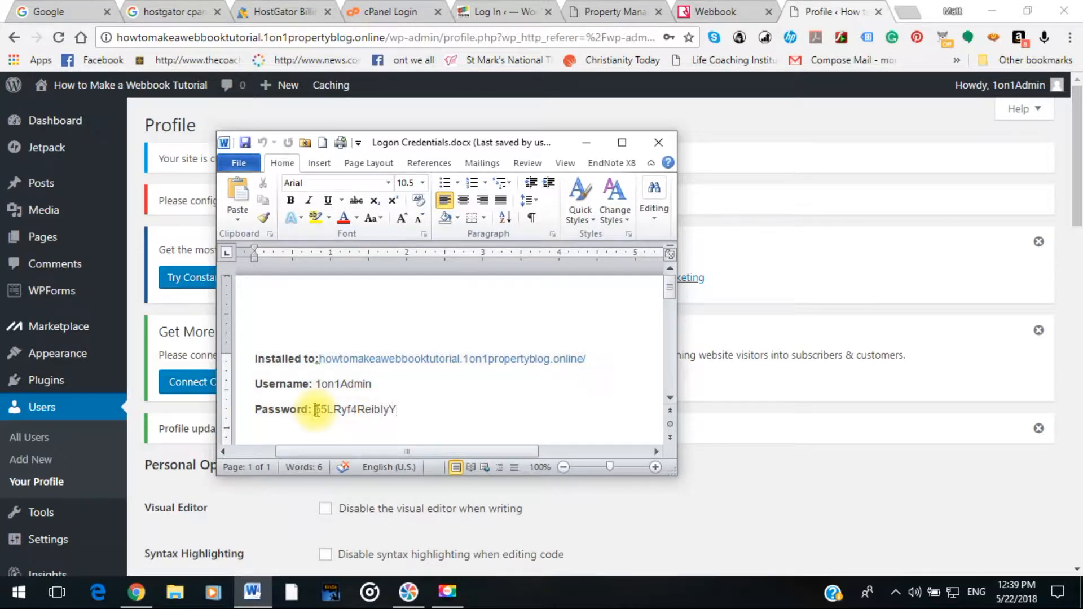
pyautogui.moveTo(316, 411); pyautogui.dragTo(424, 411)
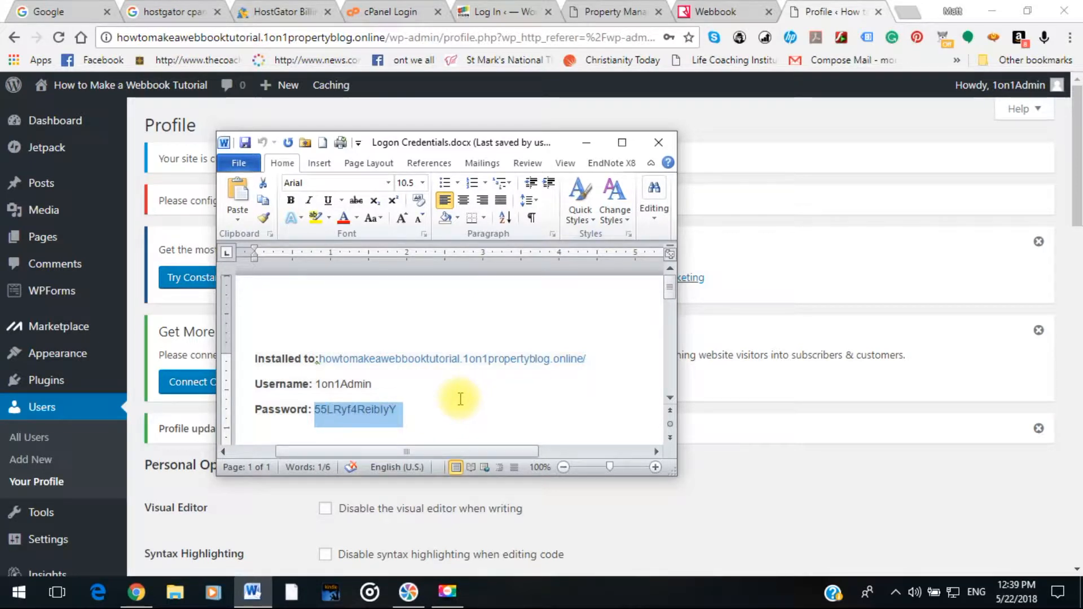
pyautogui.click(414, 404)
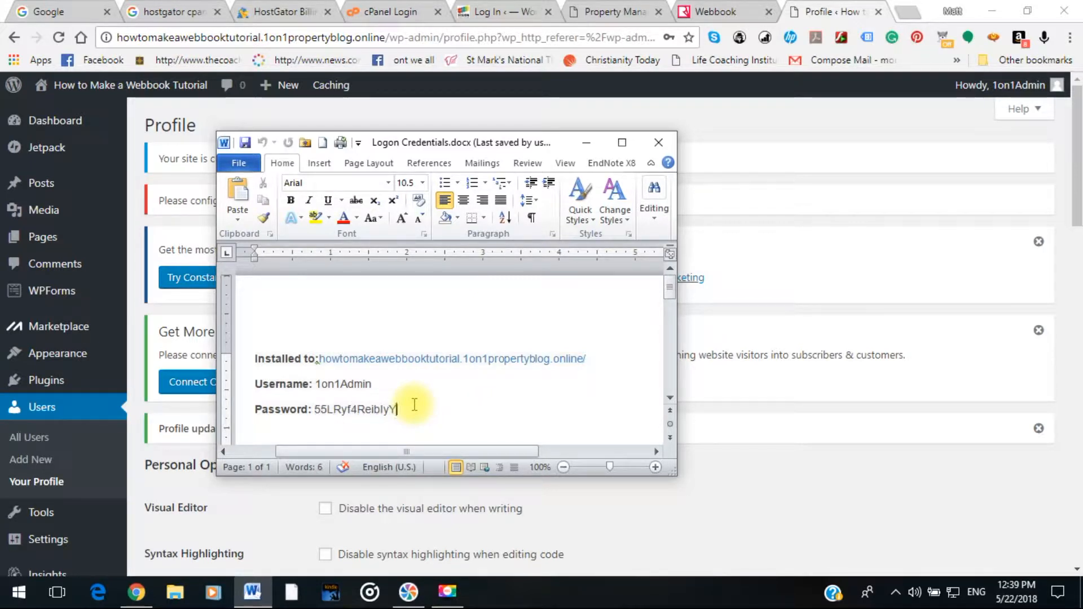
pyautogui.press('Return')
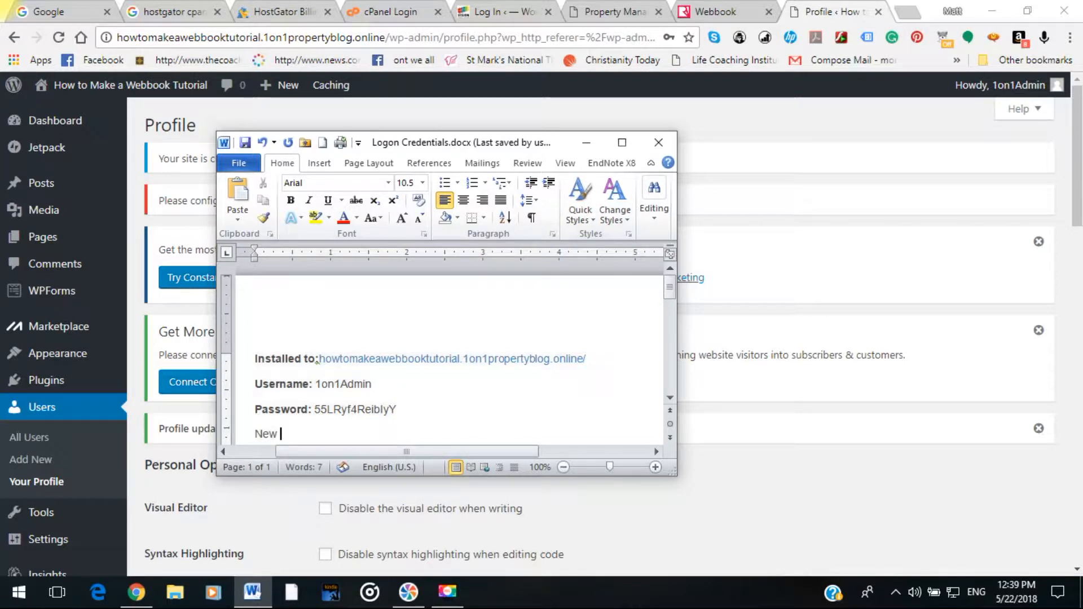
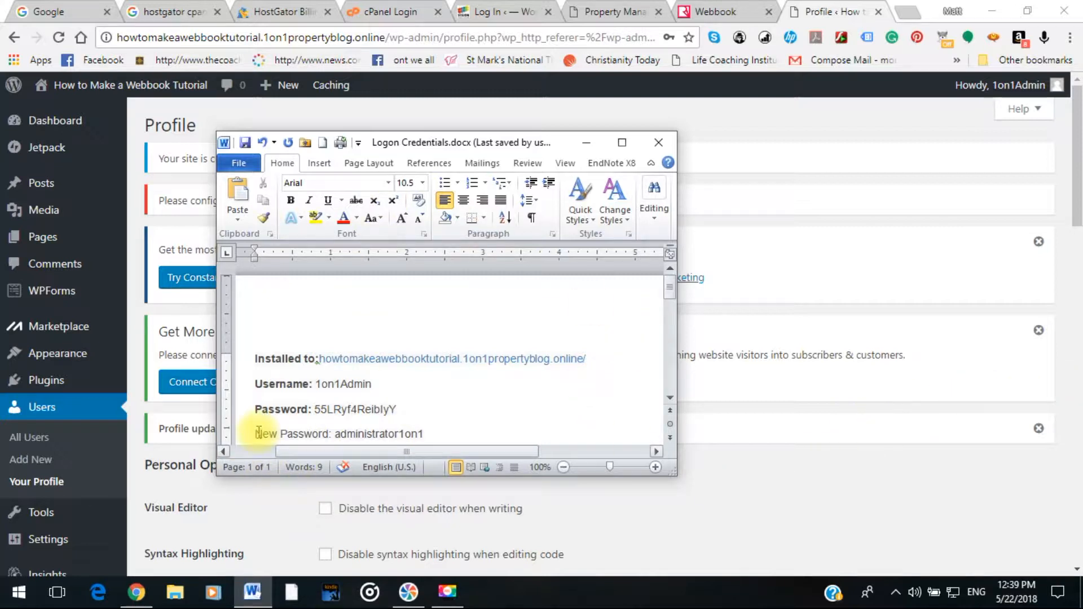
# Bold the New Password: label using Format Painter and save the document.
pyautogui.moveTo(254, 409); pyautogui.dragTo(313, 406)
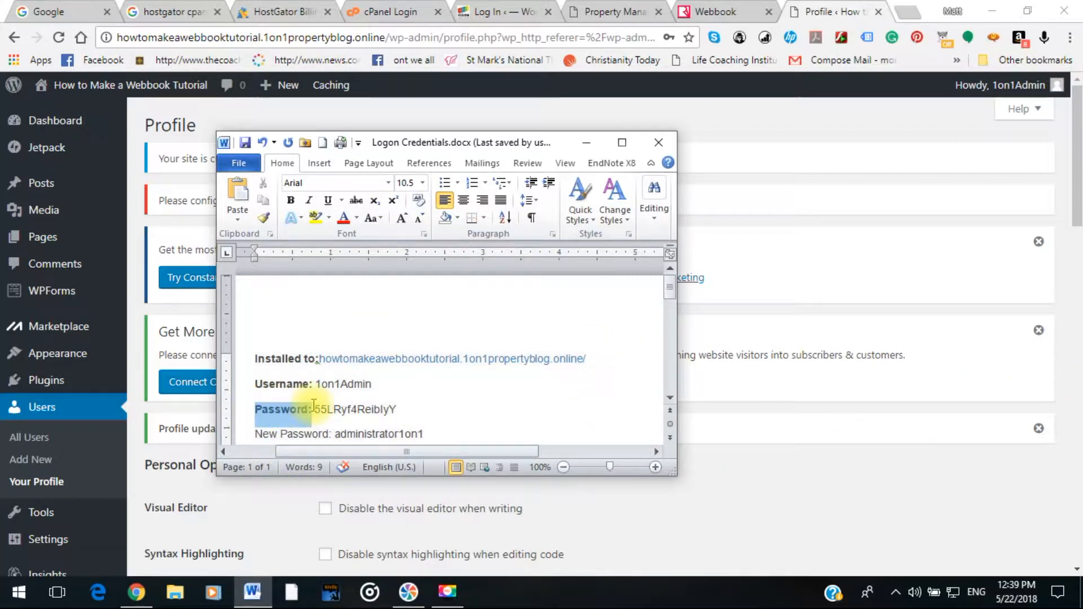
pyautogui.click(263, 218)
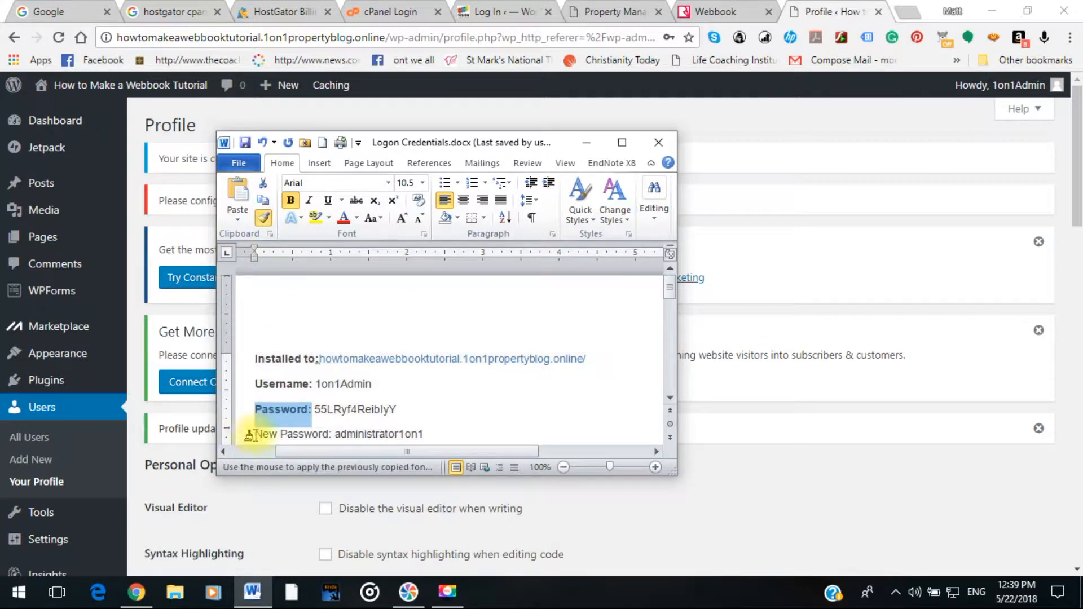
pyautogui.moveTo(249, 434); pyautogui.dragTo(332, 434)
pyautogui.click(462, 435)
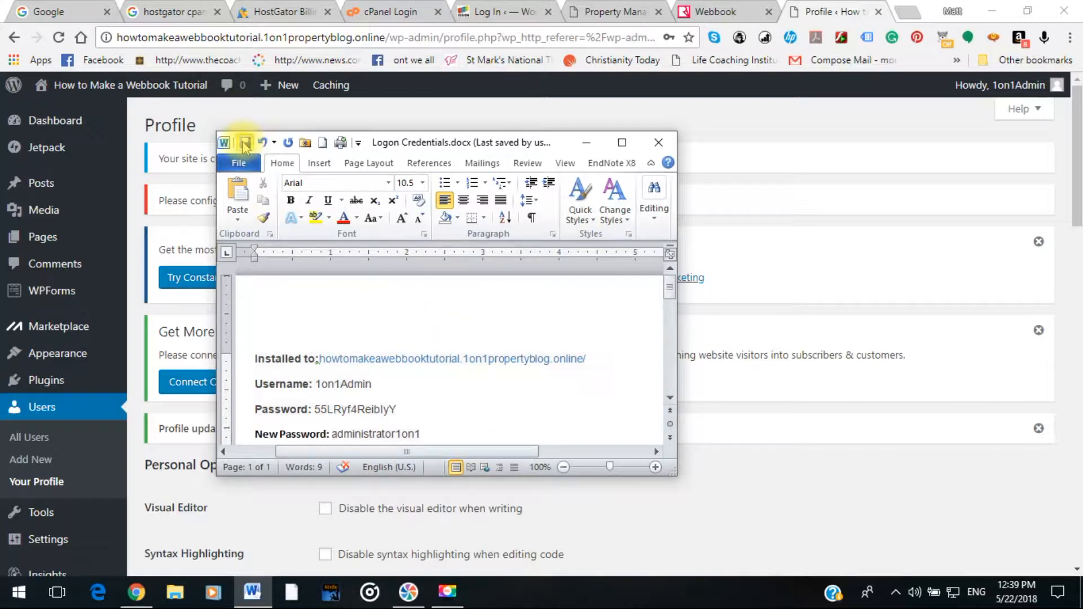
pyautogui.click(244, 144)
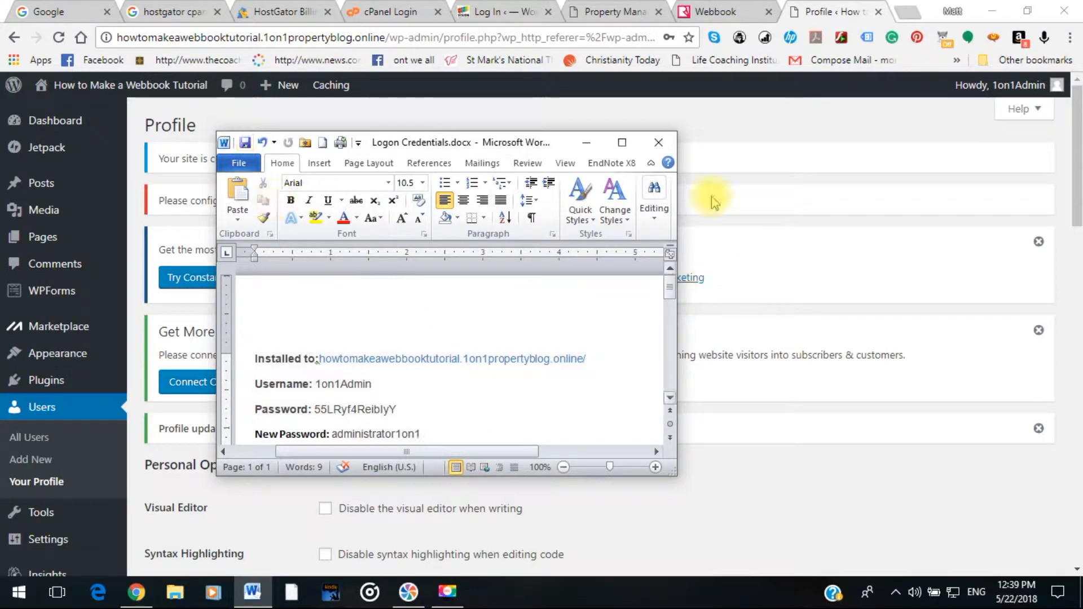
pyautogui.click(587, 142)
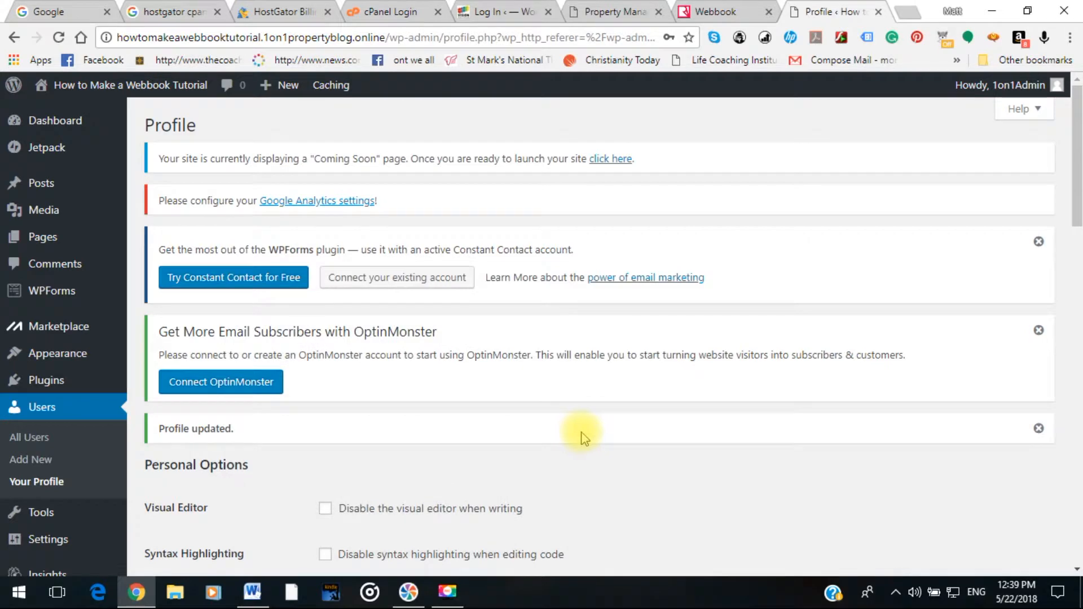
pyautogui.scroll(-3, 477, 409)
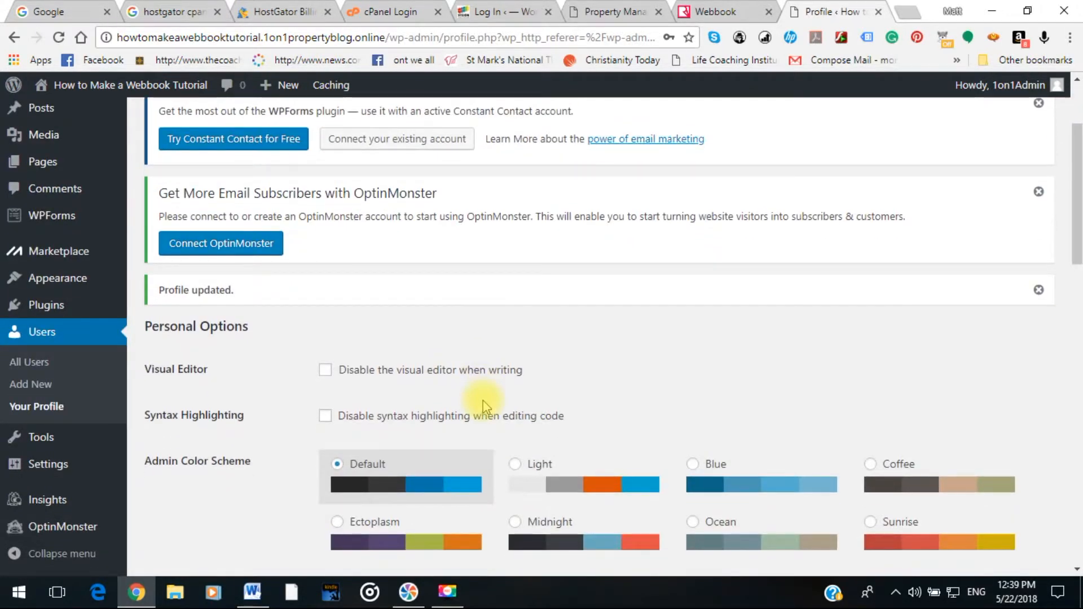
pyautogui.scroll(-6, 483, 401)
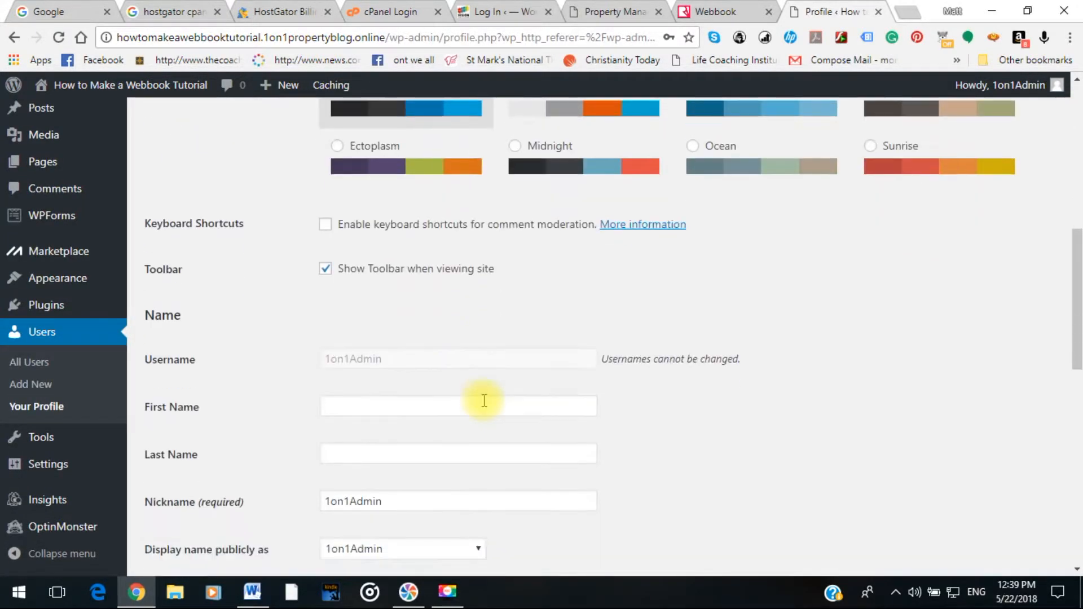
pyautogui.scroll(-4, 484, 400)
pyautogui.scroll(-4, 484, 404)
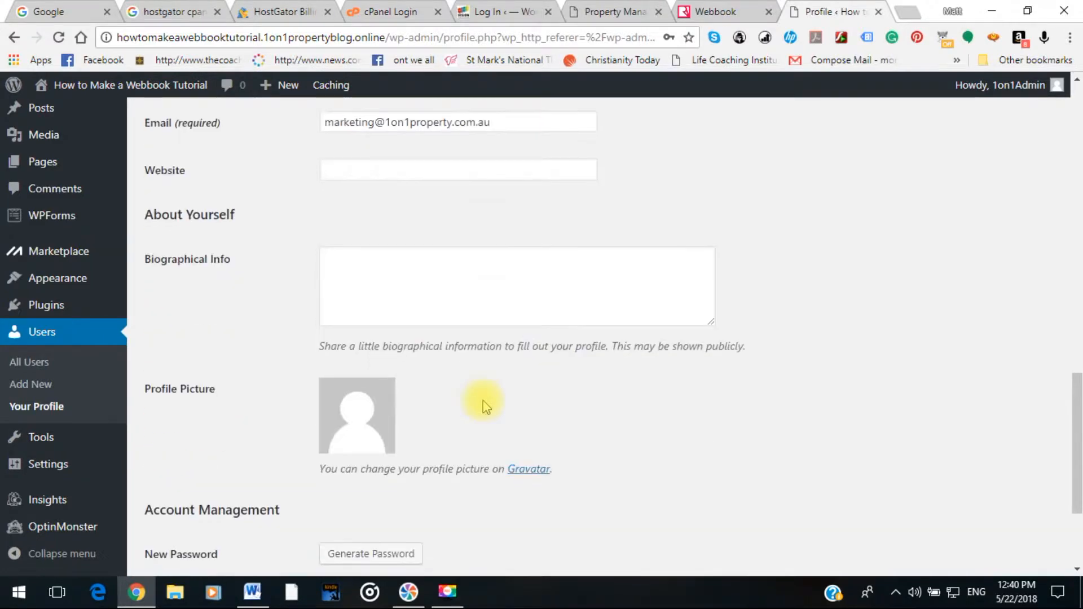
pyautogui.scroll(2, 265, 366)
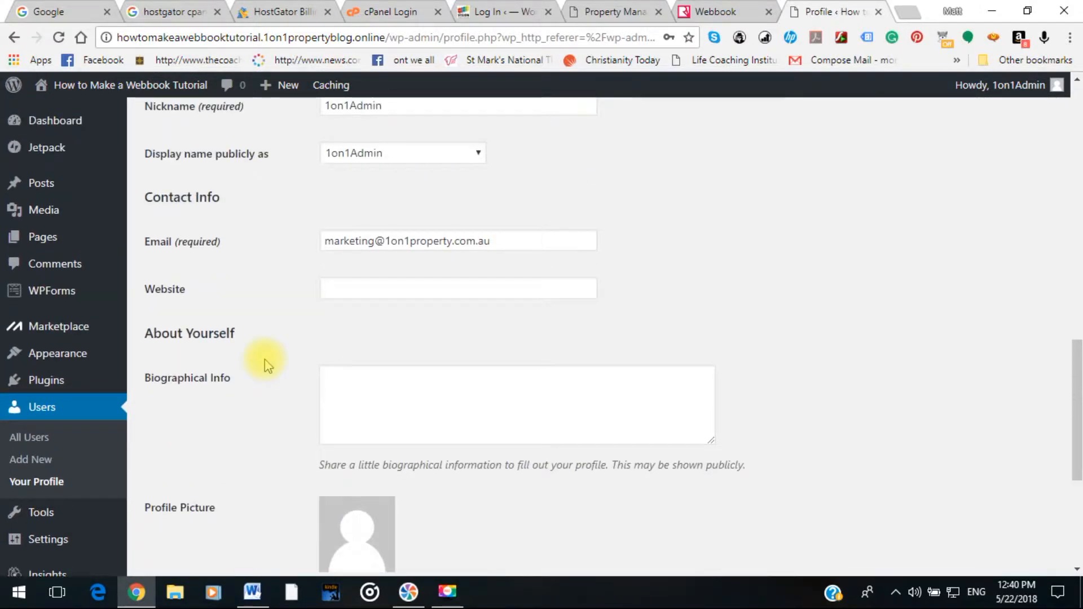
pyautogui.scroll(-3, 265, 365)
pyautogui.scroll(10, 266, 361)
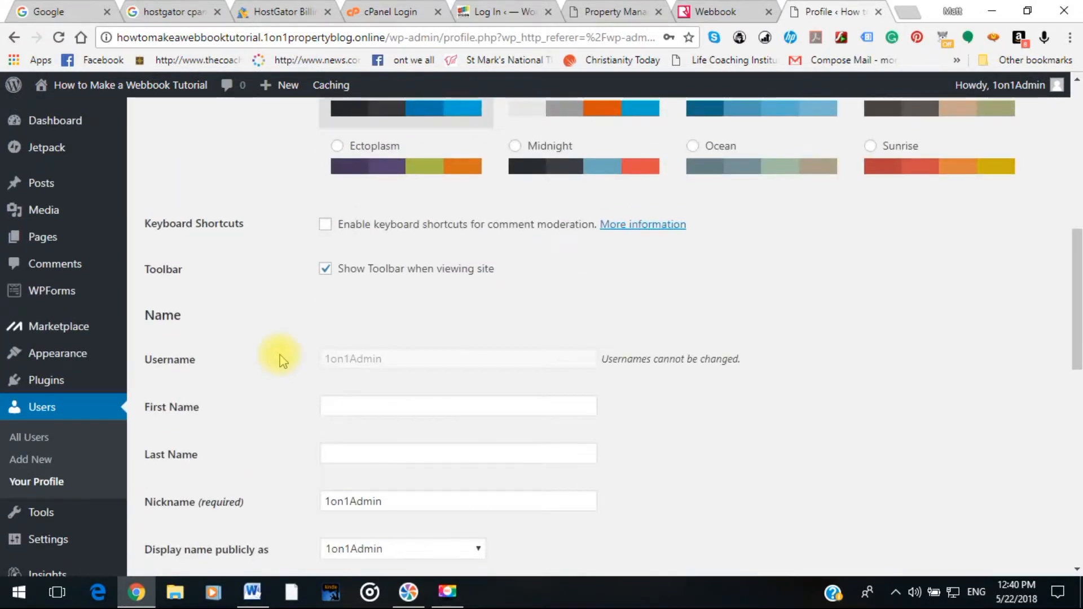
pyautogui.scroll(8, 208, 341)
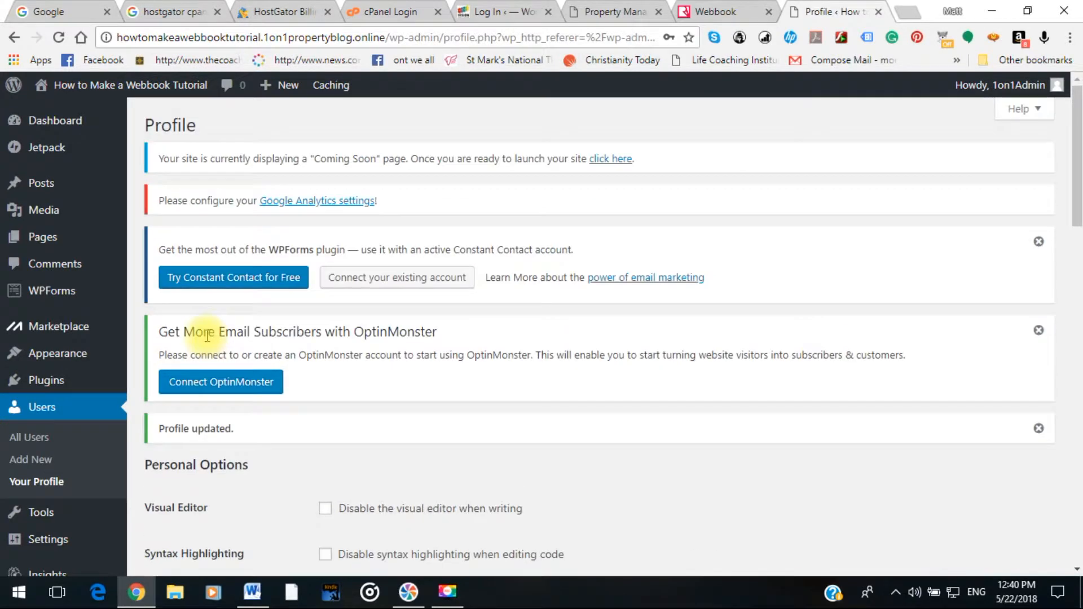
pyautogui.scroll(-7, 206, 271)
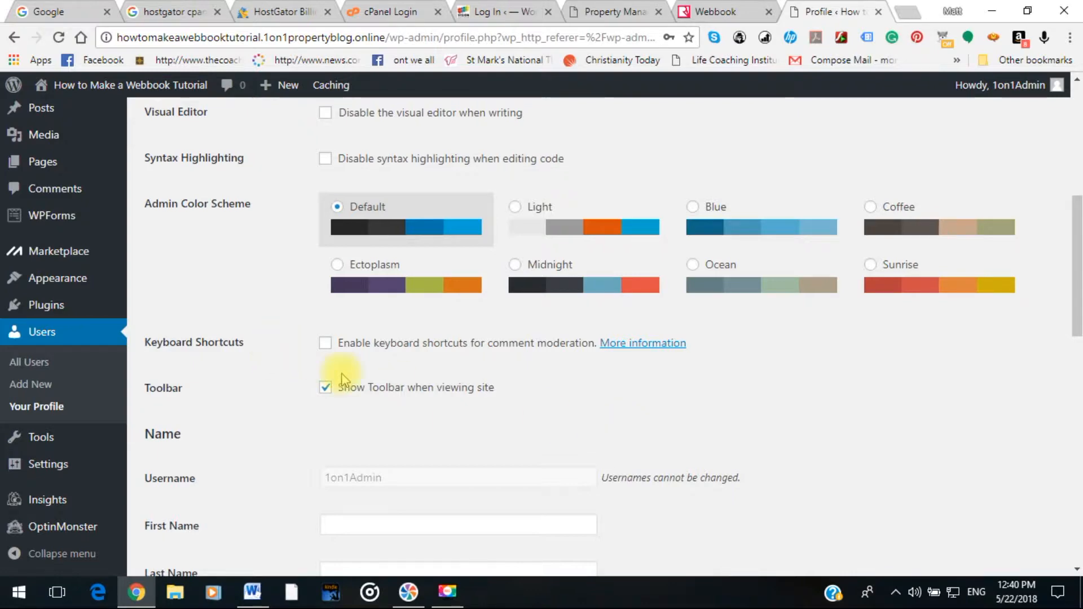
pyautogui.scroll(5, 23, 299)
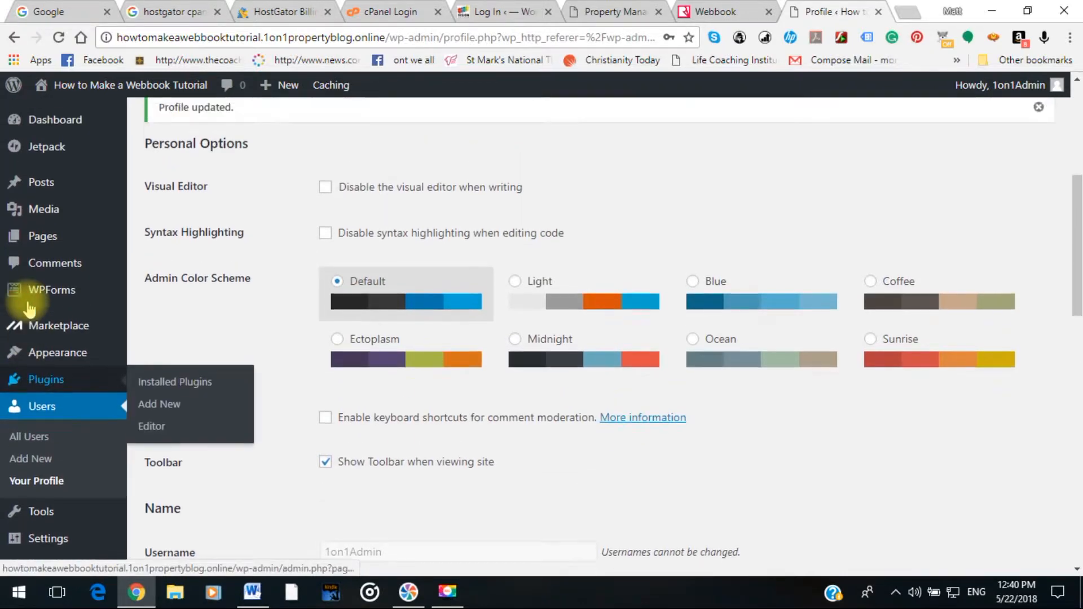
pyautogui.moveTo(29, 309)
pyautogui.scroll(2, 29, 309)
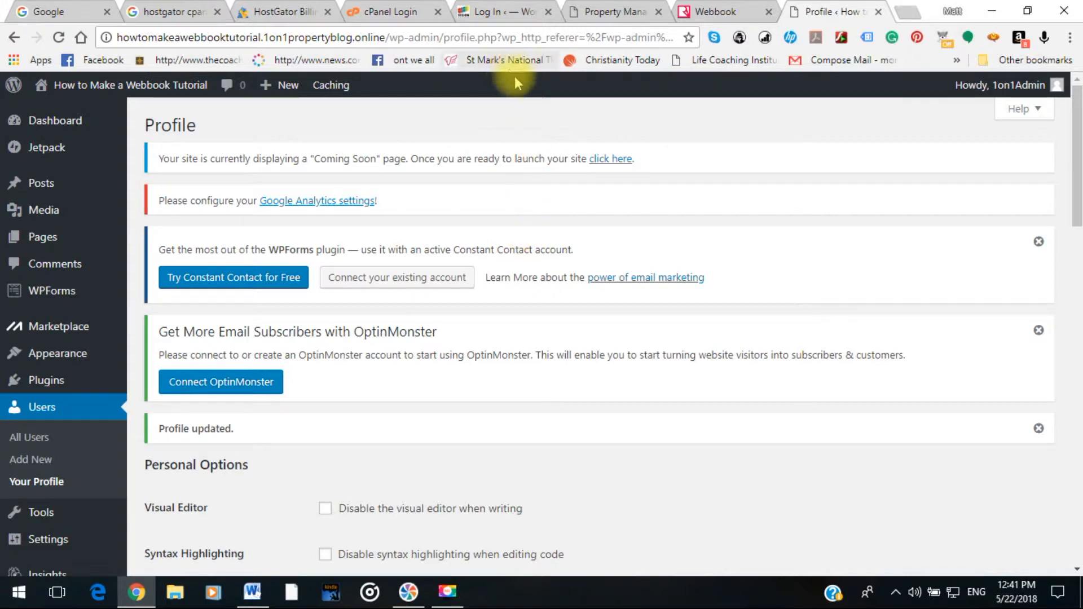
# Switch to the demo site's login tab and log in with the saved credentials.
pyautogui.click(480, 18)
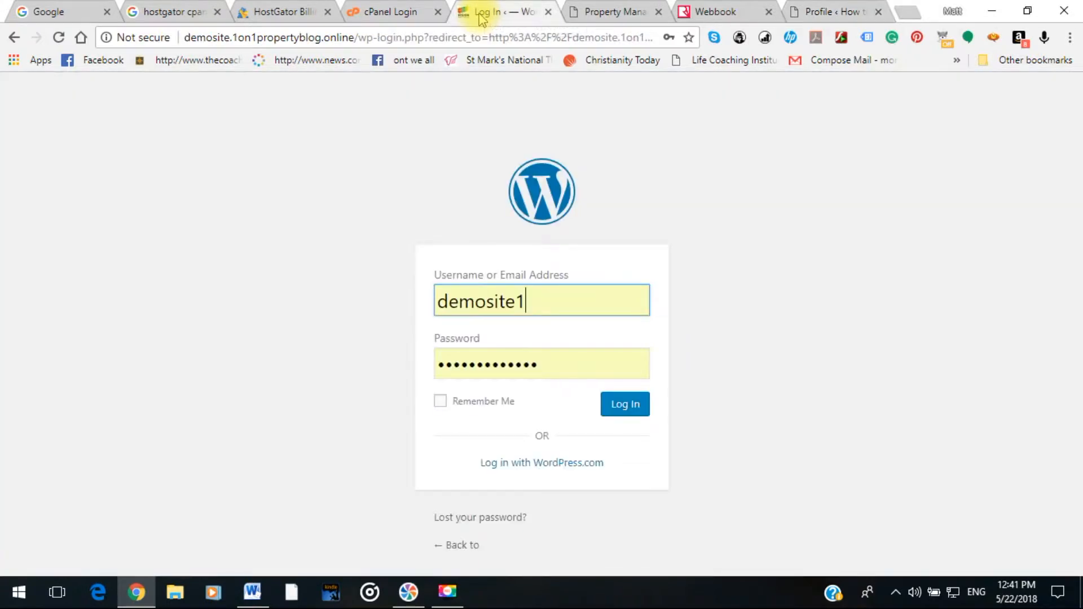
pyautogui.click(621, 411)
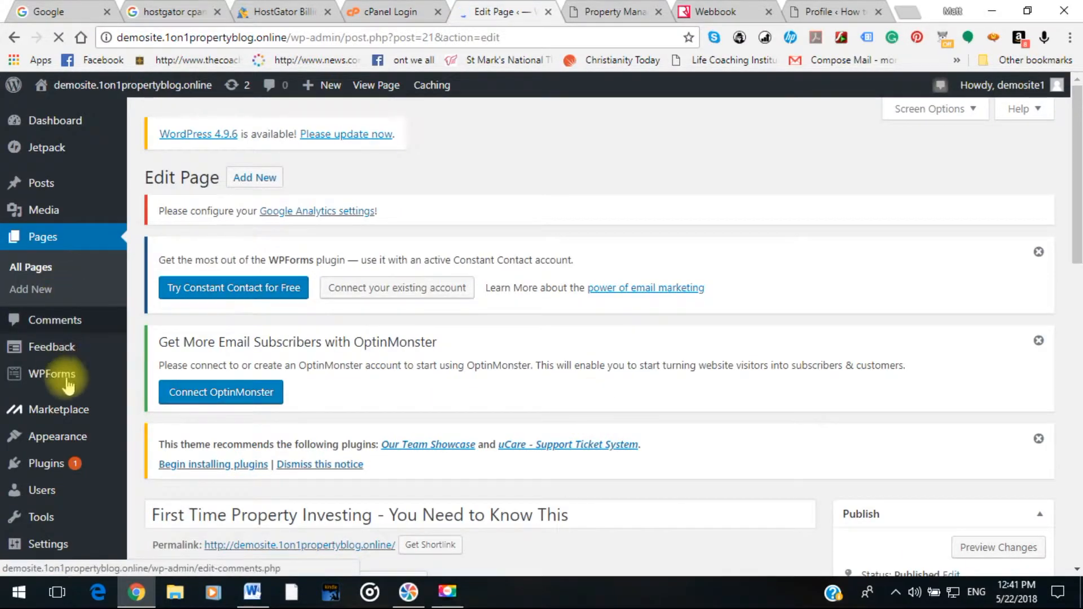
pyautogui.moveTo(73, 441)
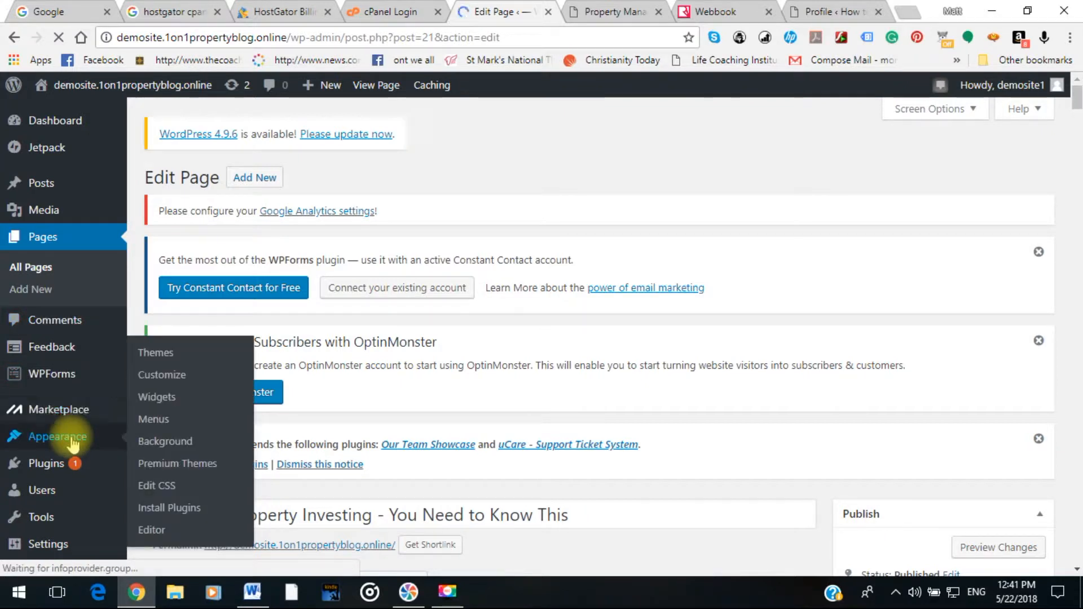
# Open Appearance > Themes and scroll through the 5 installed themes, with Byblos active.
pyautogui.click(164, 346)
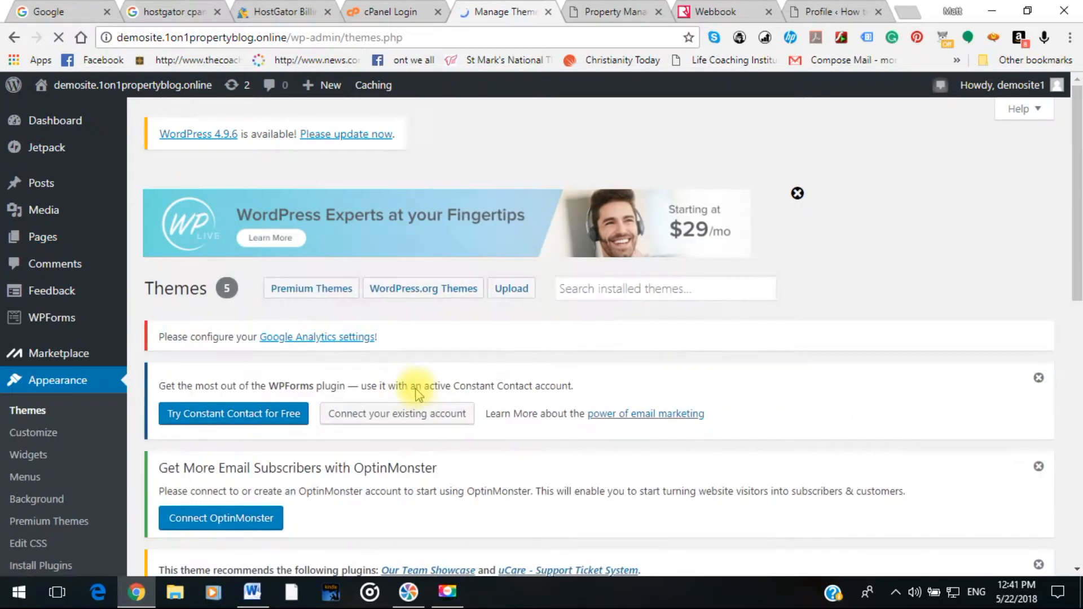
pyautogui.scroll(-6, 409, 389)
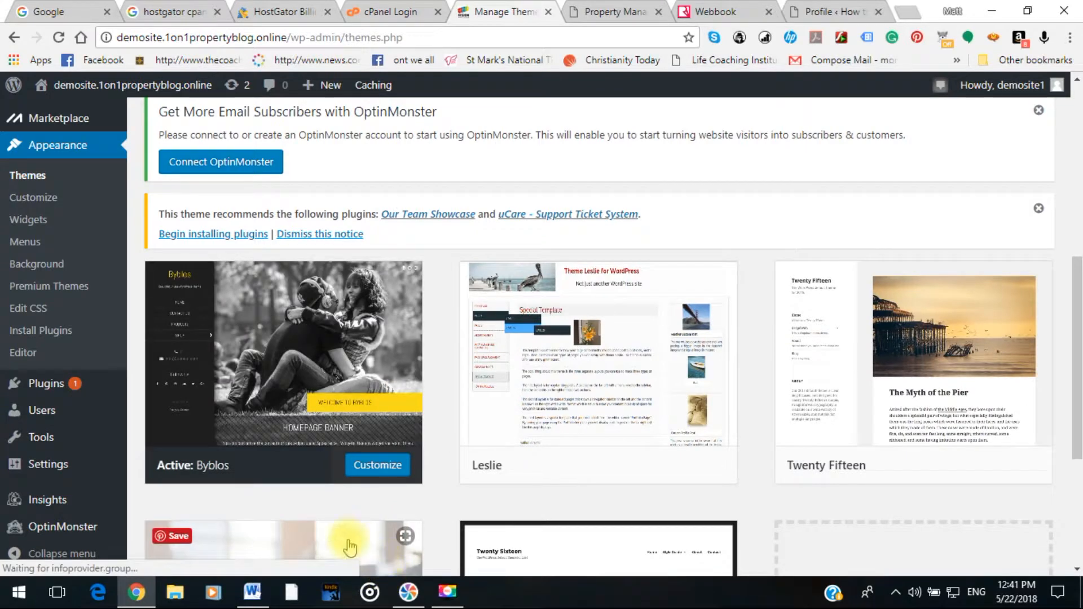
pyautogui.scroll(-1, 320, 527)
pyautogui.scroll(-2, 321, 528)
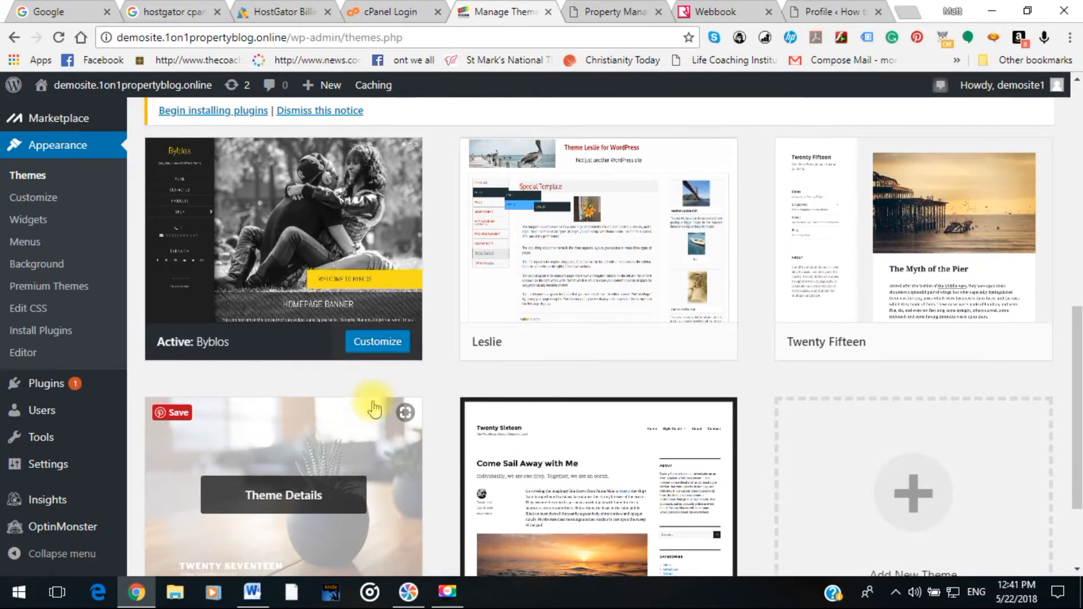
pyautogui.scroll(-1, 417, 394)
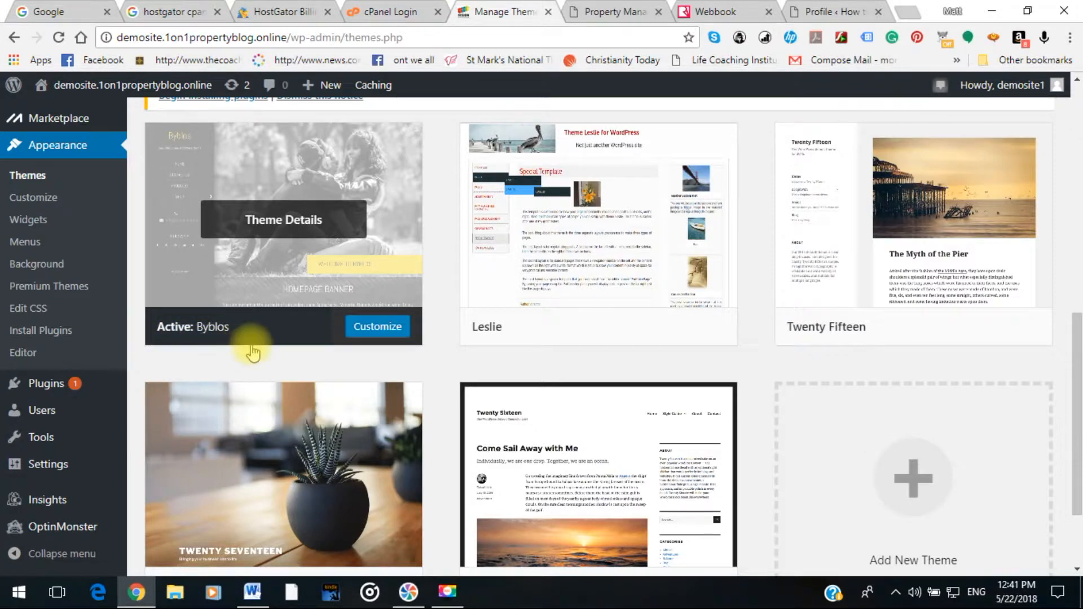
pyautogui.scroll(2, 249, 351)
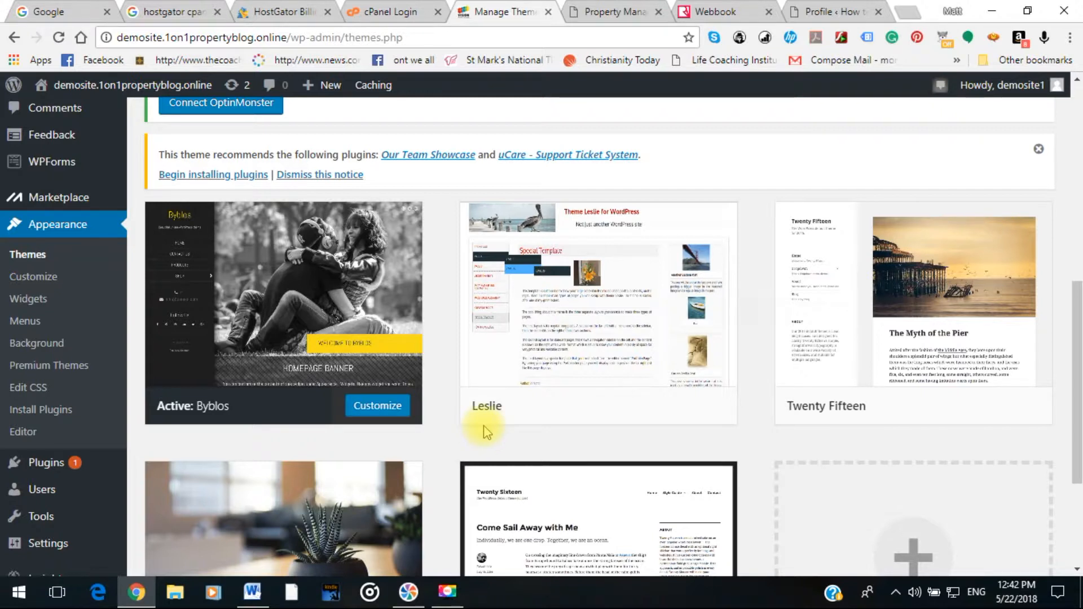
pyautogui.moveTo(513, 374)
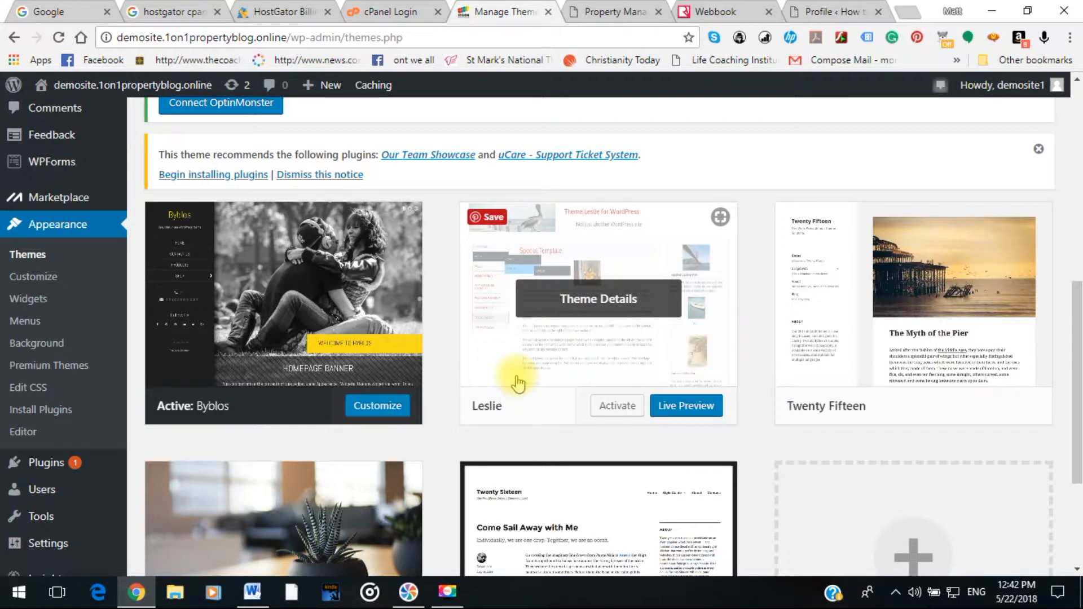
pyautogui.scroll(-1, 517, 389)
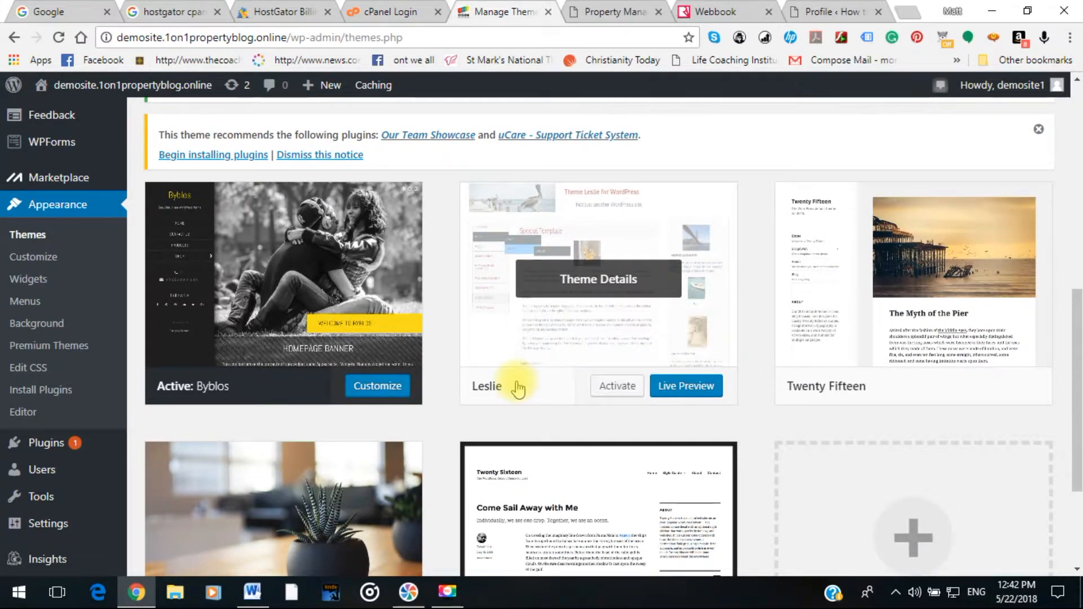
pyautogui.scroll(-3, 516, 389)
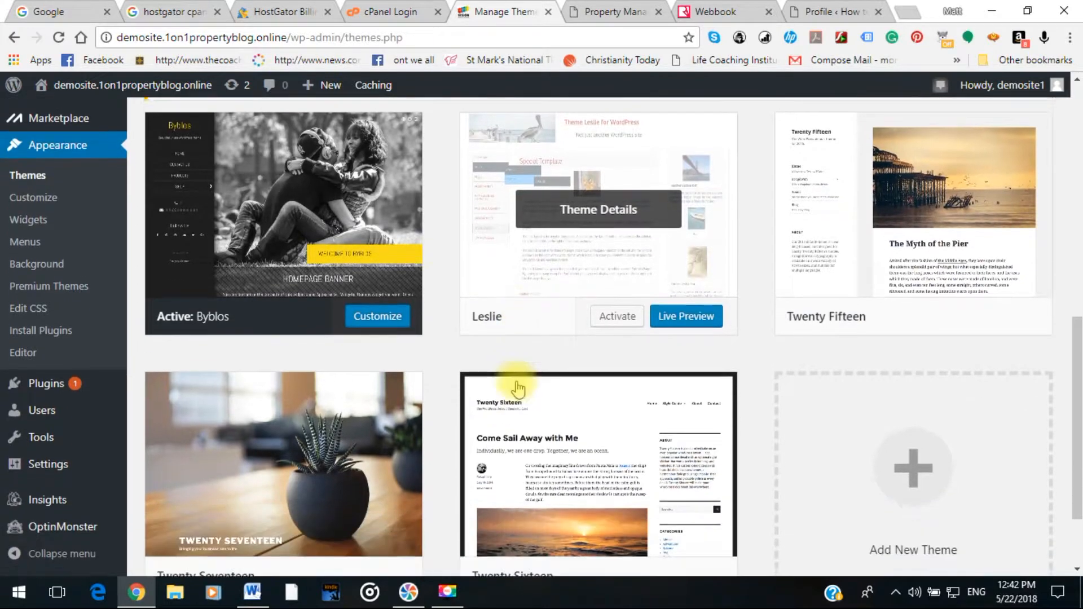
pyautogui.scroll(4, 484, 490)
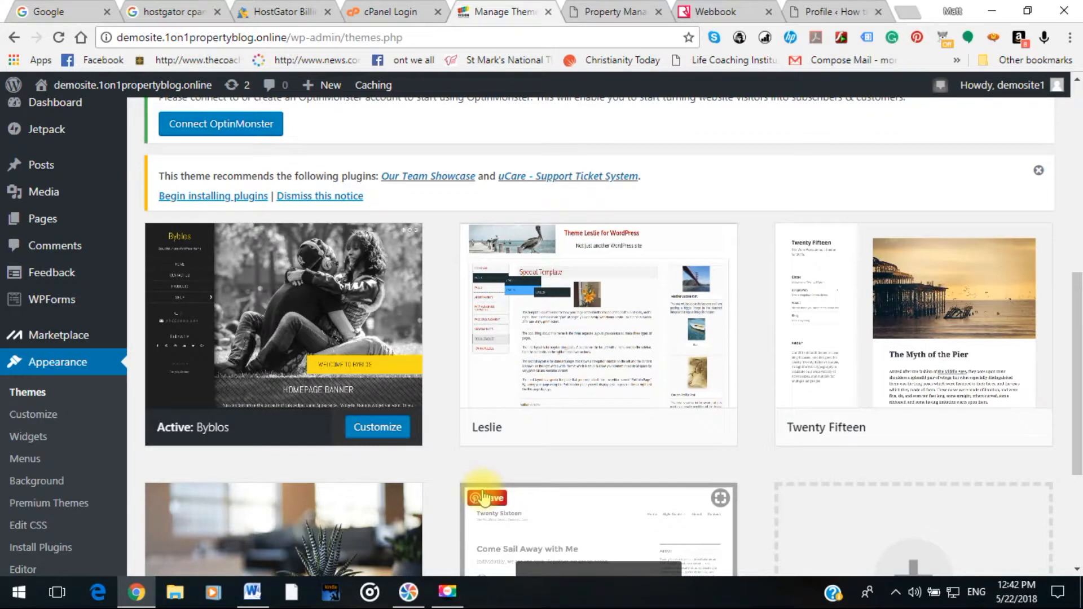
pyautogui.scroll(4, 483, 497)
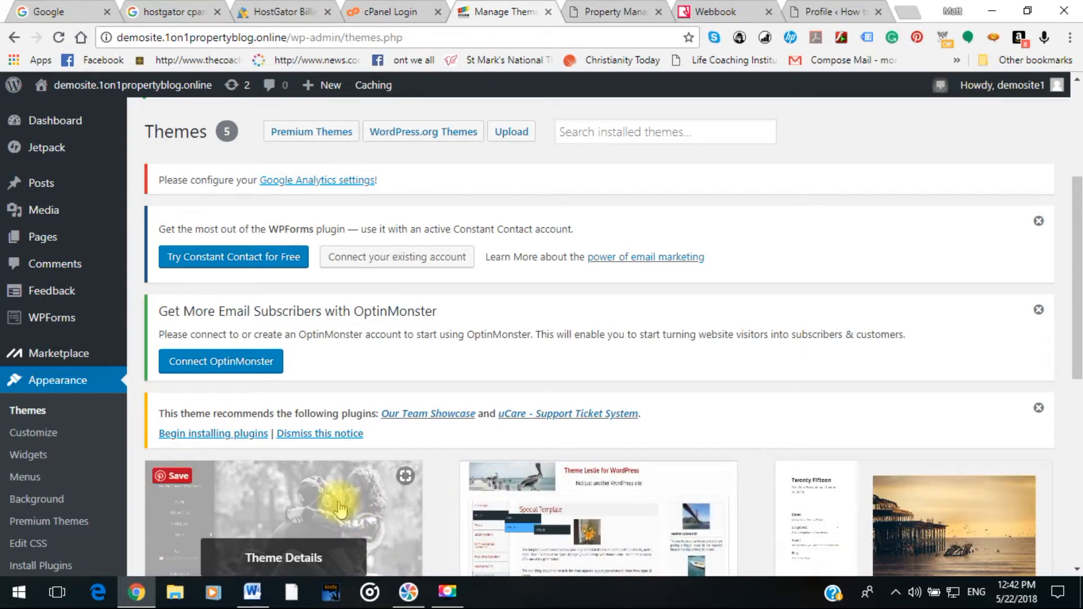
pyautogui.scroll(-1, 341, 502)
pyautogui.scroll(-1, 340, 508)
pyautogui.scroll(-3, 340, 496)
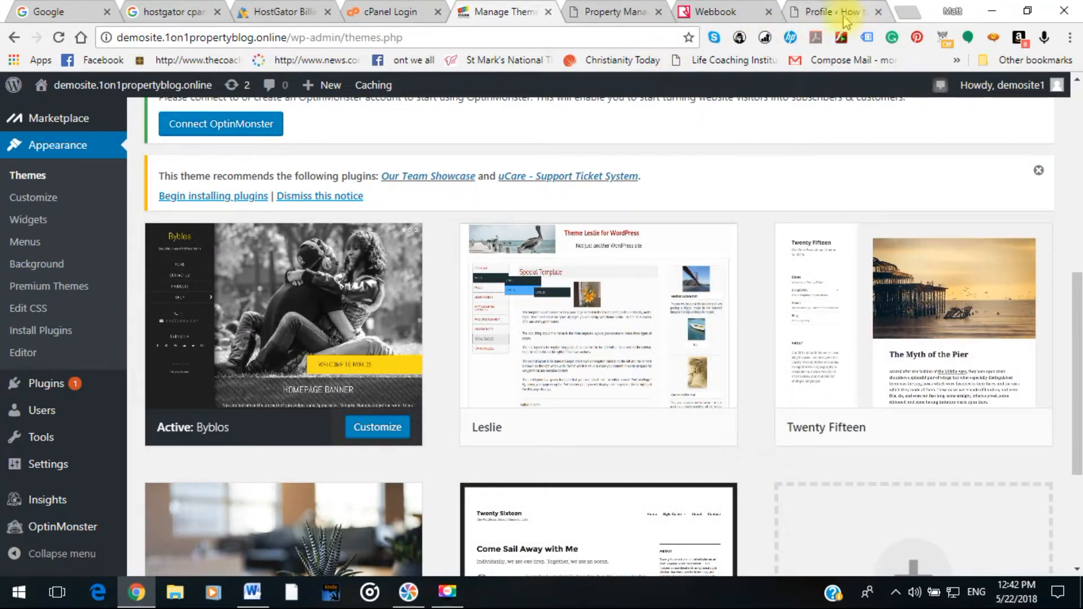
# Open the webbook tutorial site's Themes page, which lists three installed themes with Twenty Seventeen active.
pyautogui.click(821, 11)
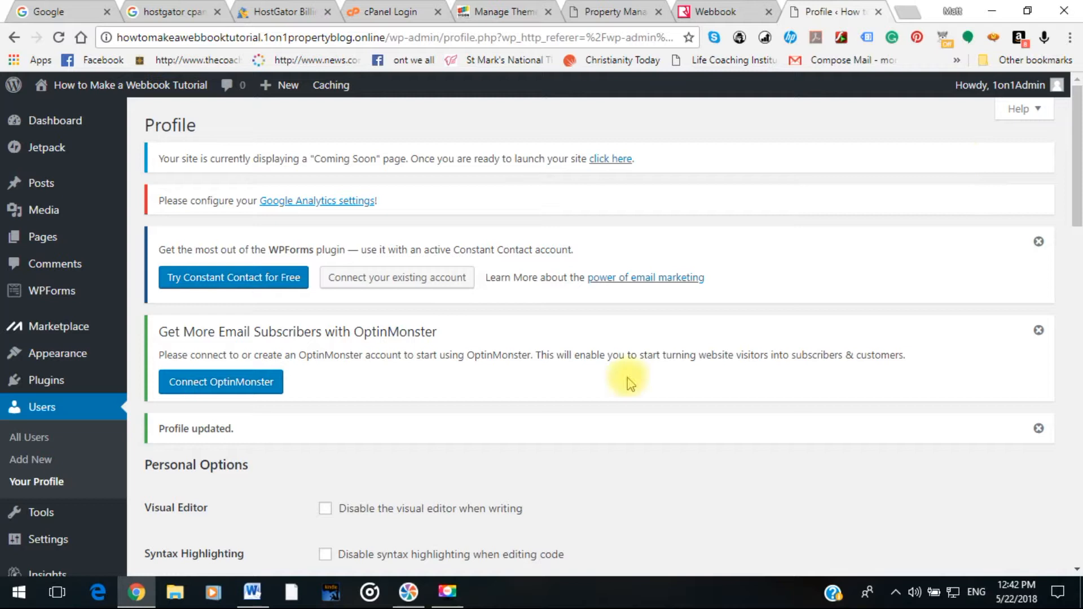
pyautogui.moveTo(118, 351)
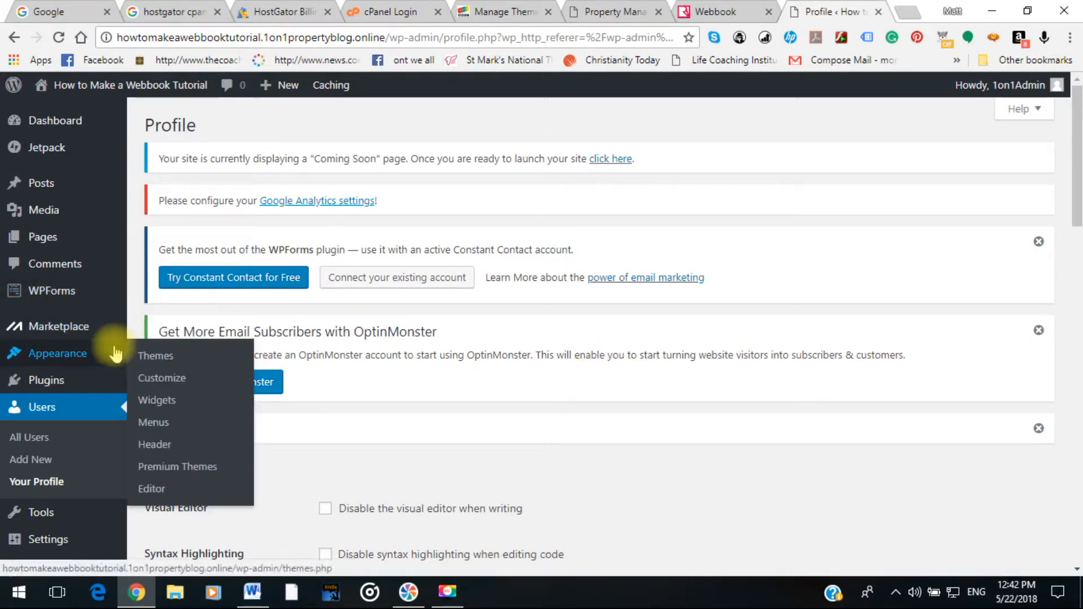
pyautogui.click(162, 358)
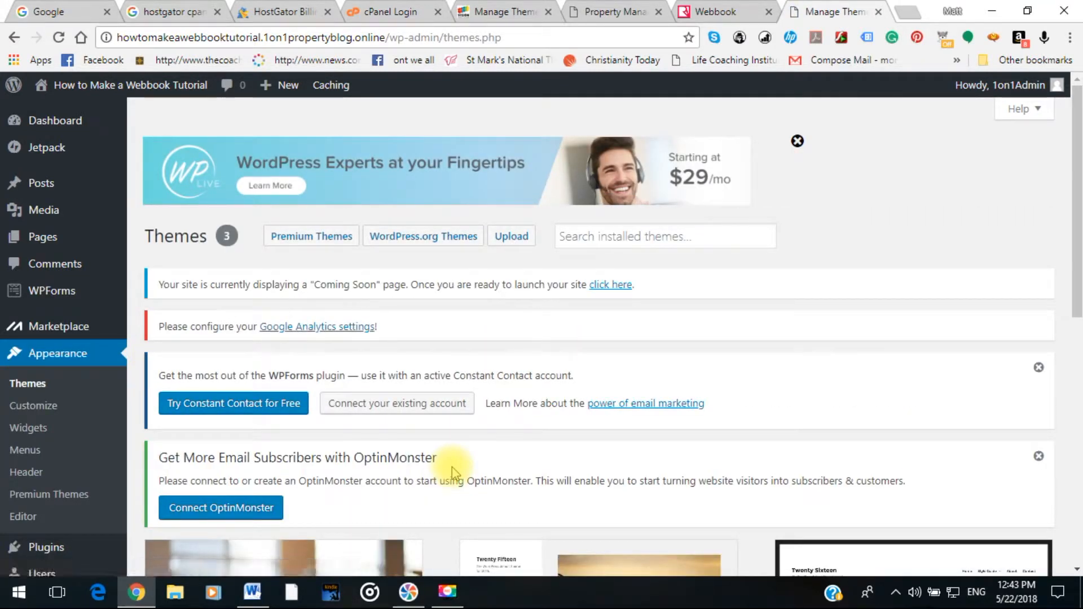
pyautogui.scroll(-4, 451, 472)
pyautogui.scroll(-3, 452, 468)
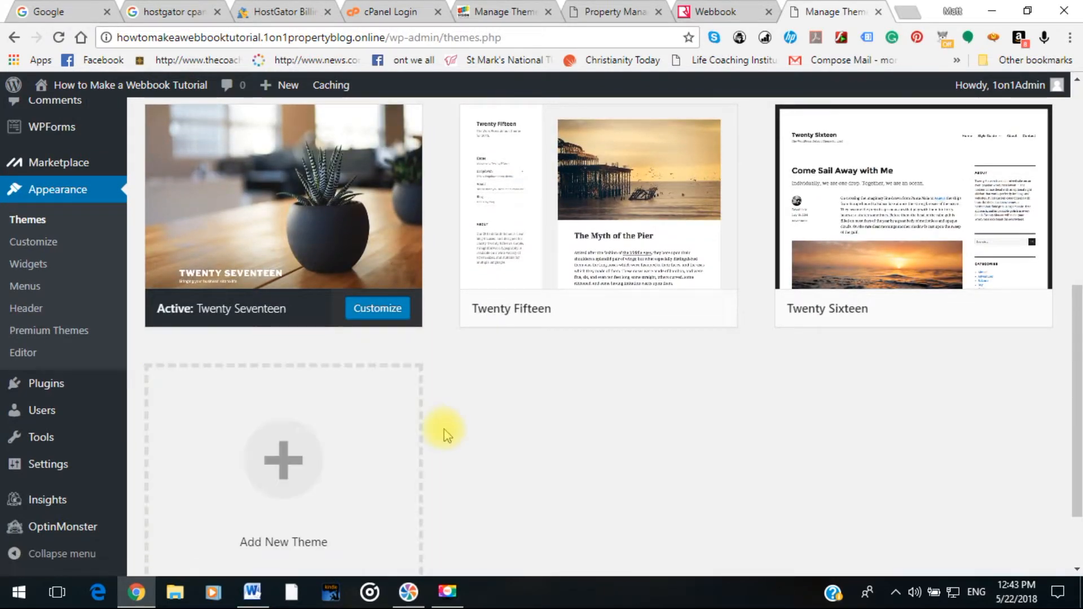
pyautogui.scroll(1, 447, 434)
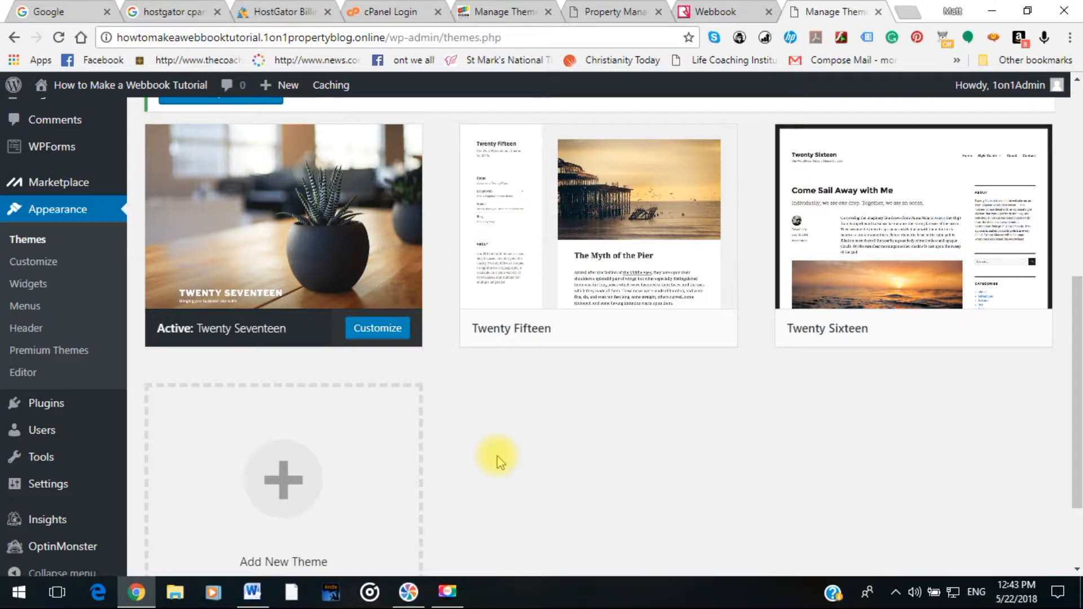
pyautogui.scroll(7, 496, 461)
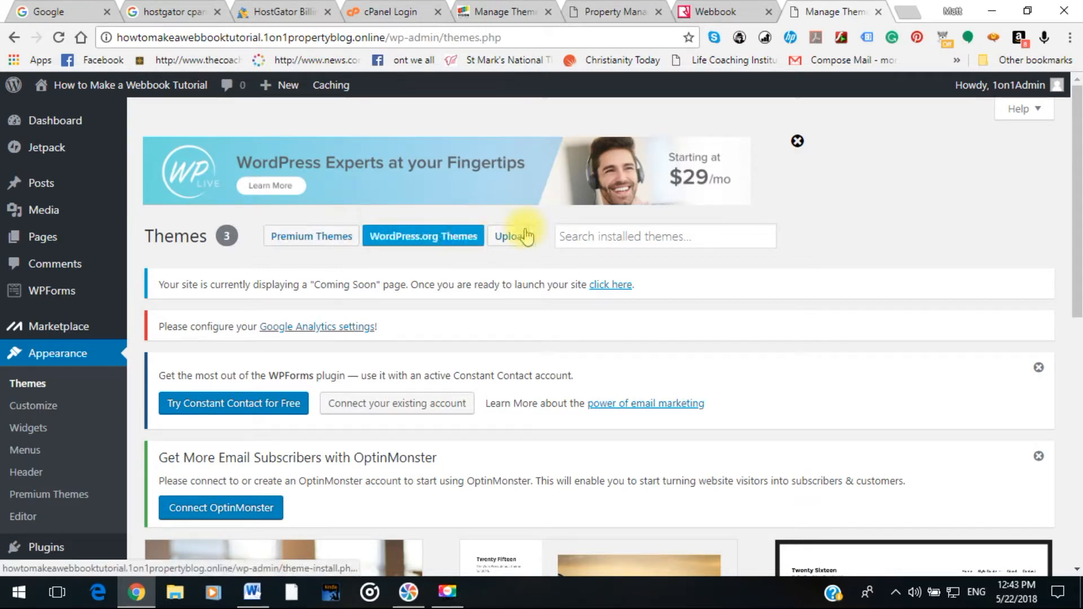
# Search installed themes for 'left side navigation', find no matches, and go to Add Themes.
pyautogui.click(603, 236)
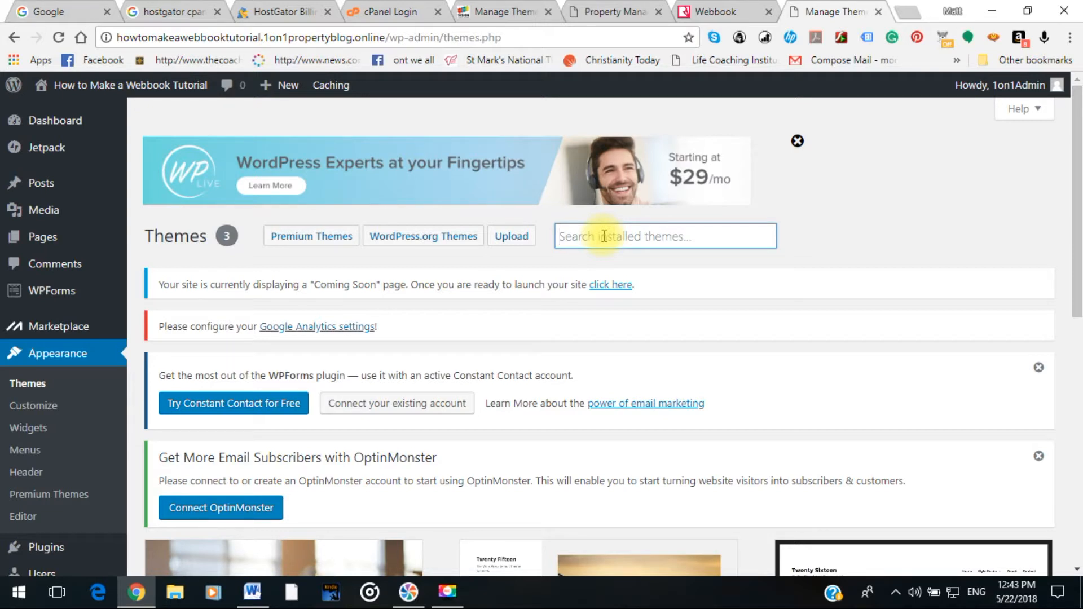
pyautogui.write('l')
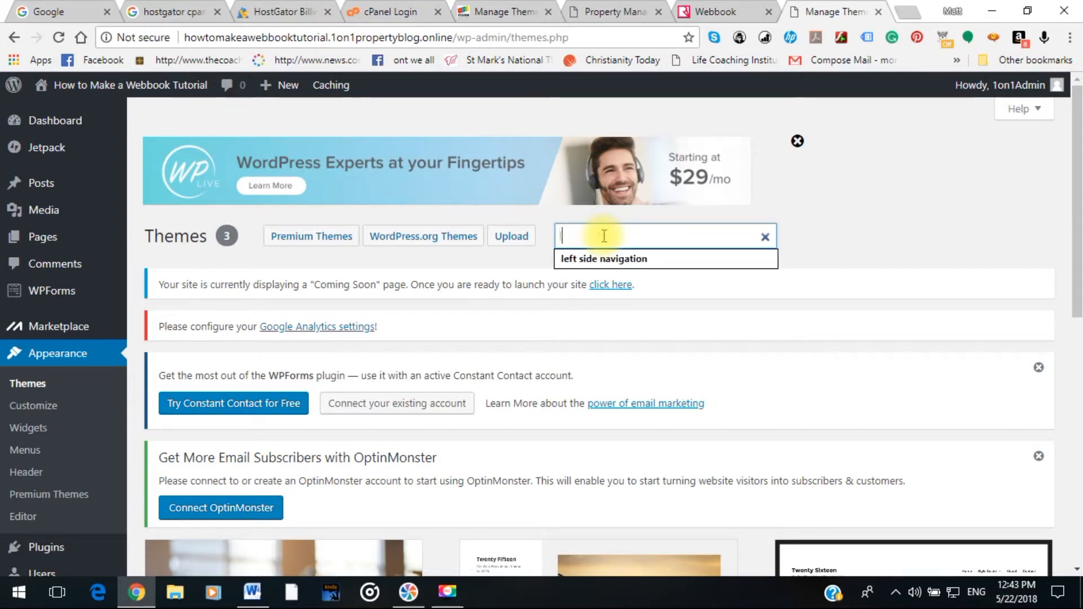
pyautogui.write('eft')
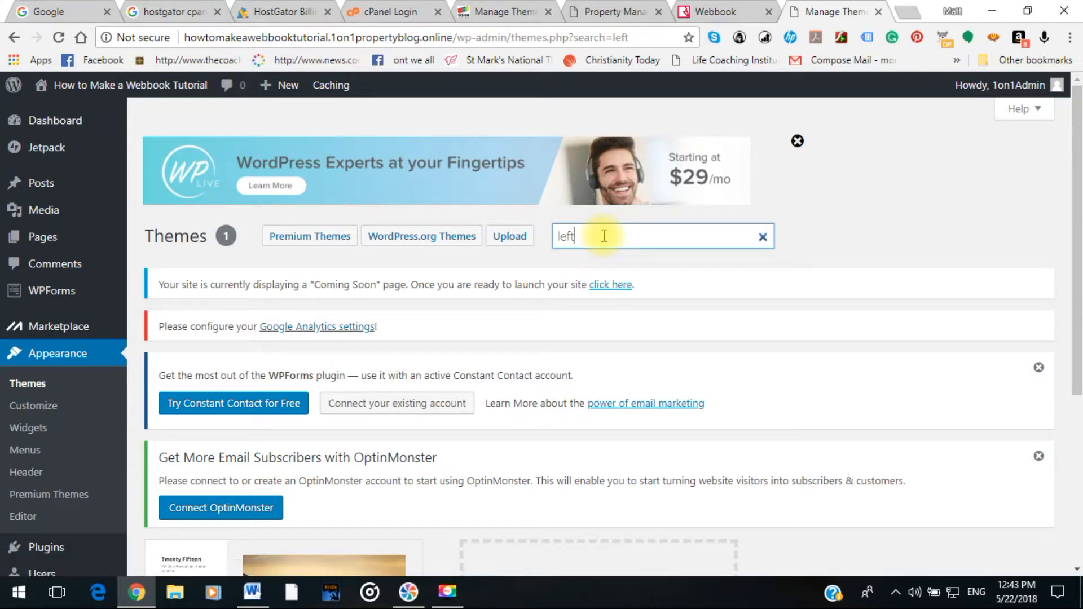
pyautogui.write(' sider')
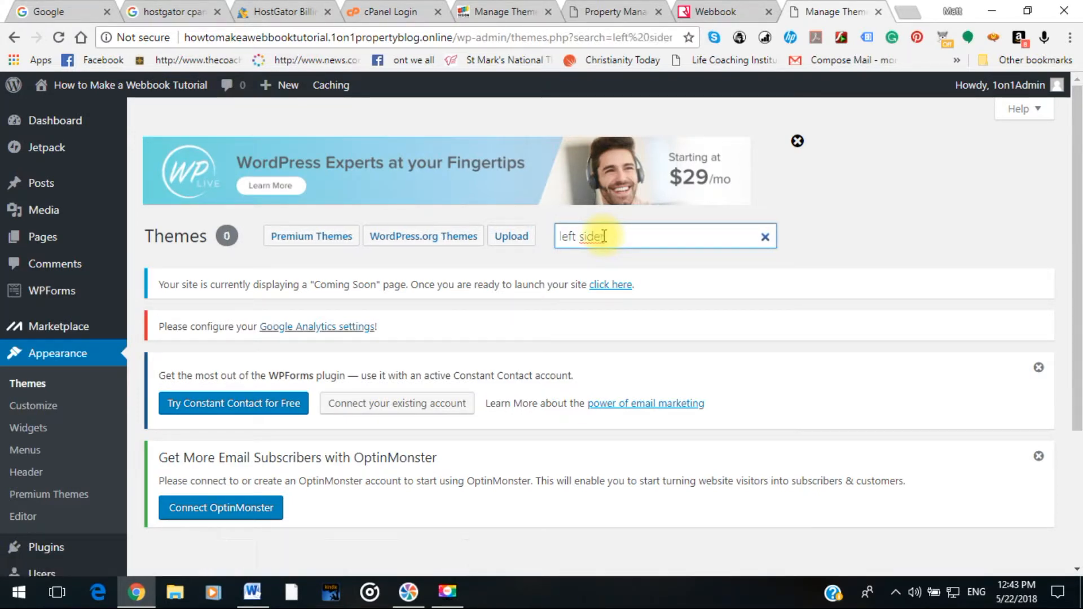
pyautogui.press('BackSpace')
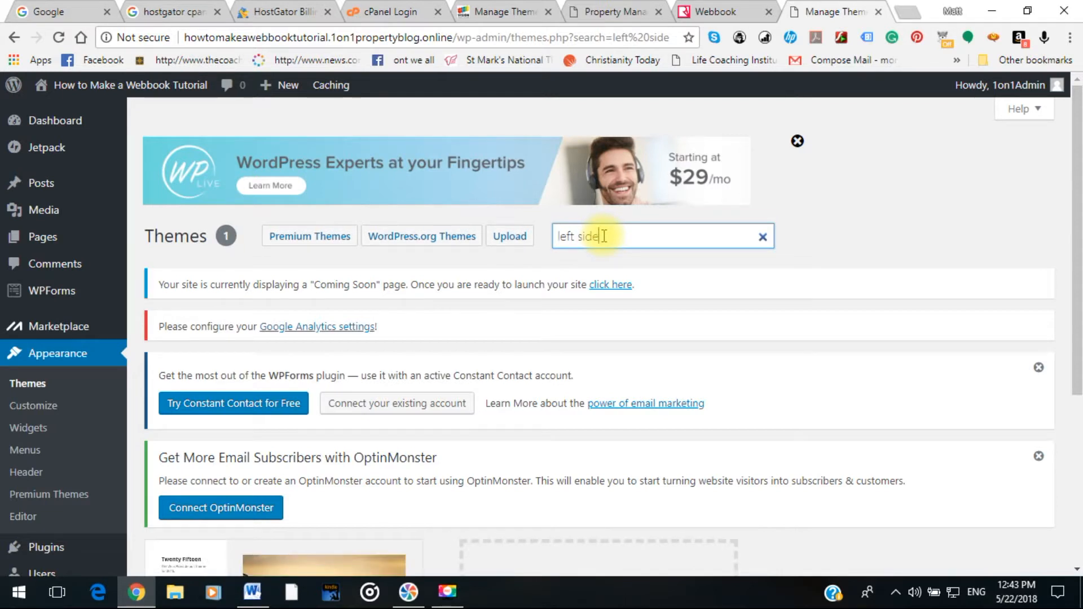
pyautogui.write('naviga')
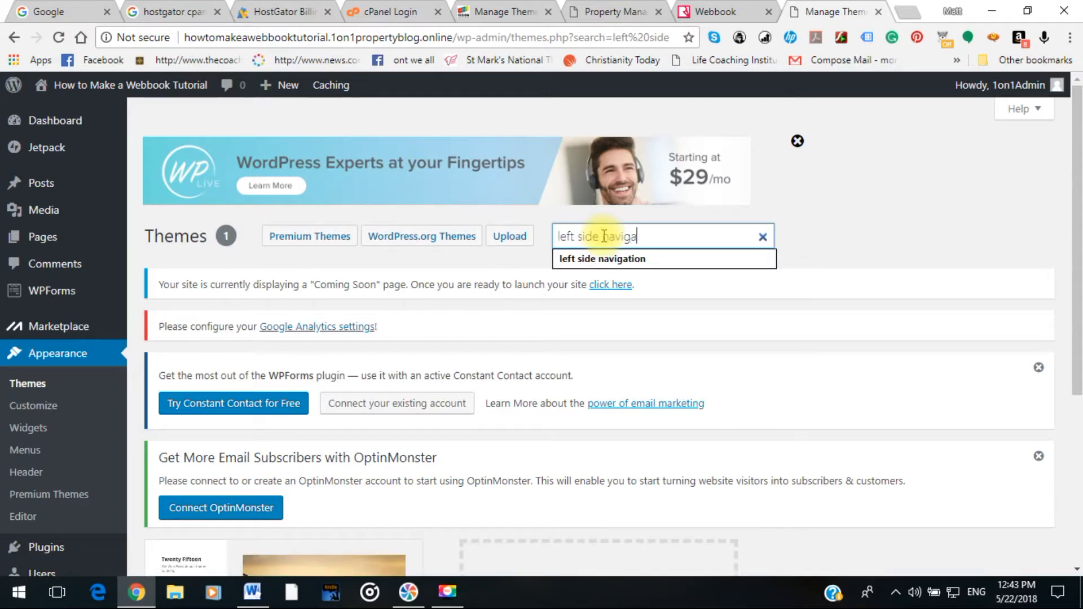
pyautogui.write('tion')
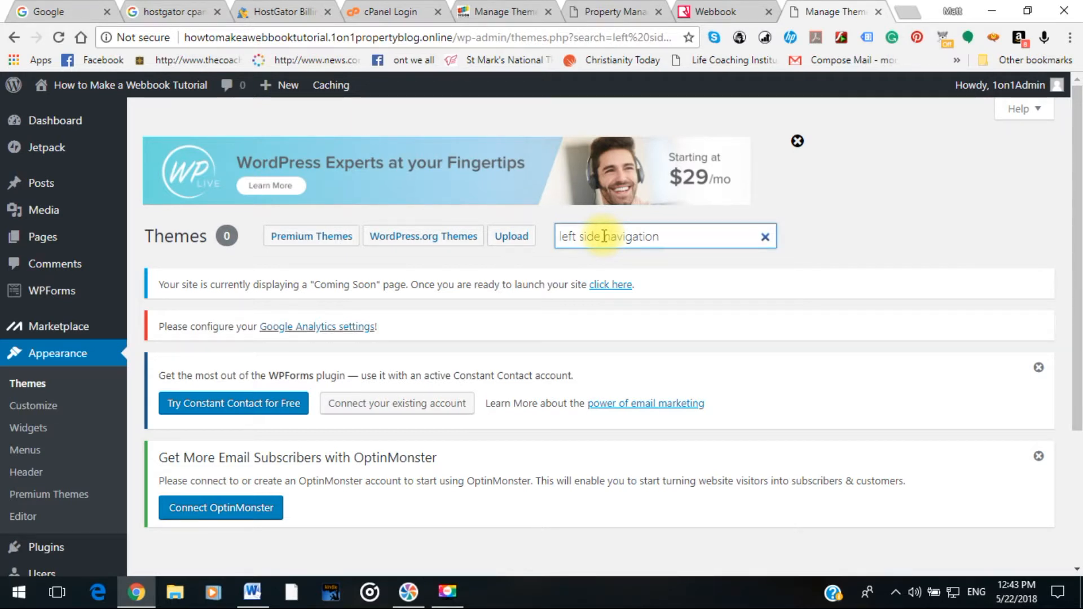
pyautogui.click(665, 243)
pyautogui.click(655, 260)
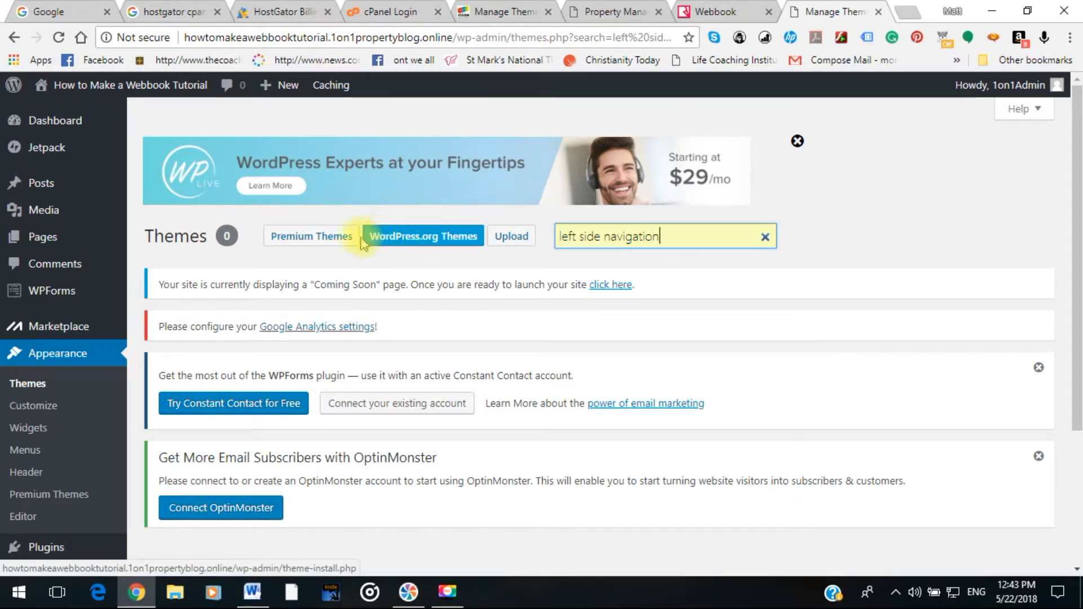
pyautogui.click(402, 236)
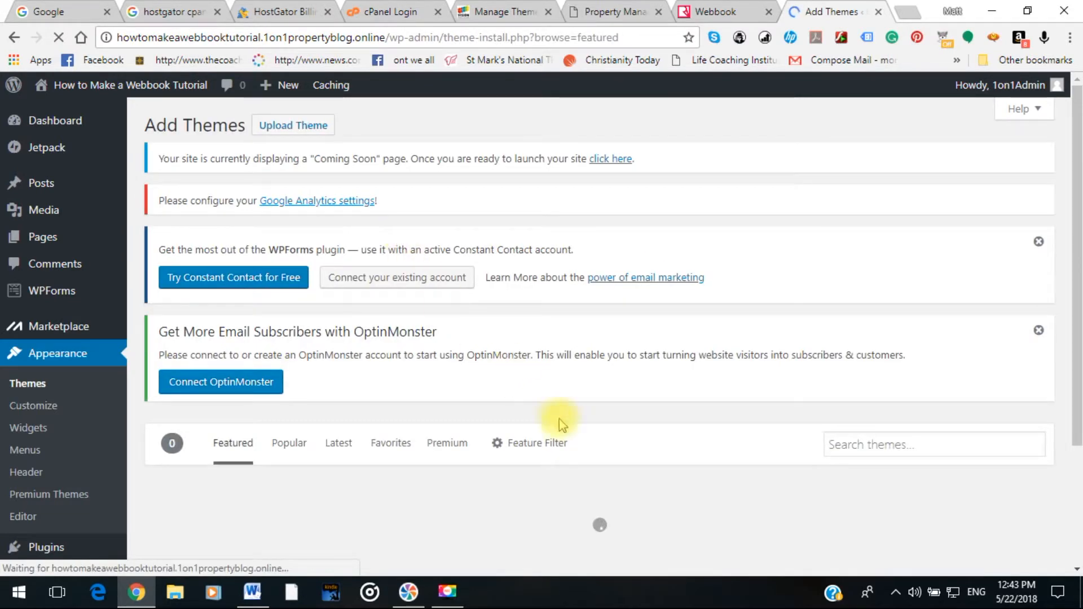
# Search WordPress.org themes for 'left side navigation' and browse the eight results, such as LeftSide and Leslie.
pyautogui.scroll(-3, 571, 461)
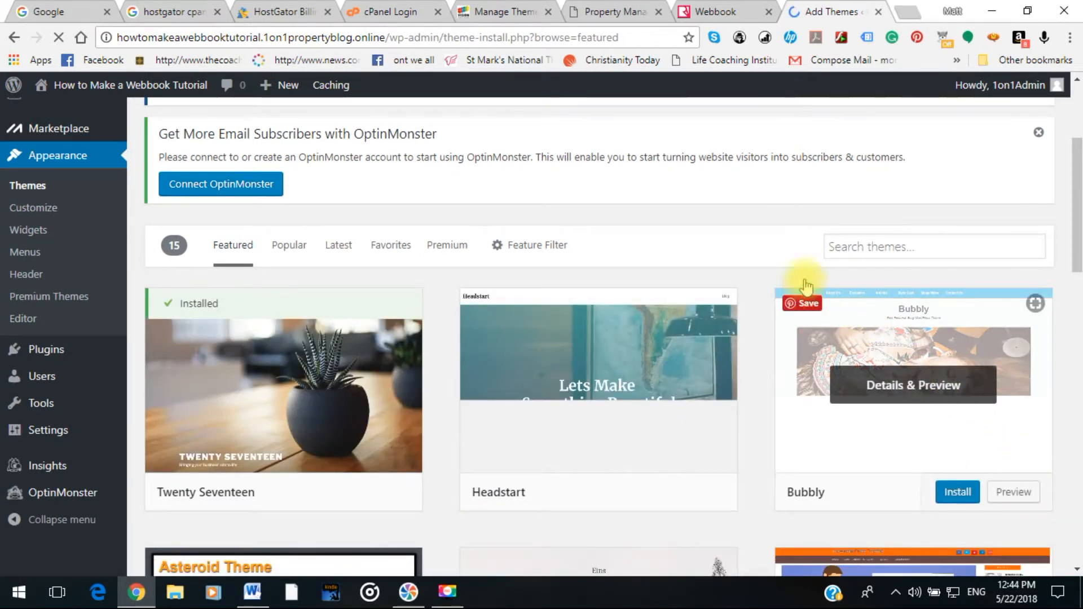
pyautogui.click(863, 239)
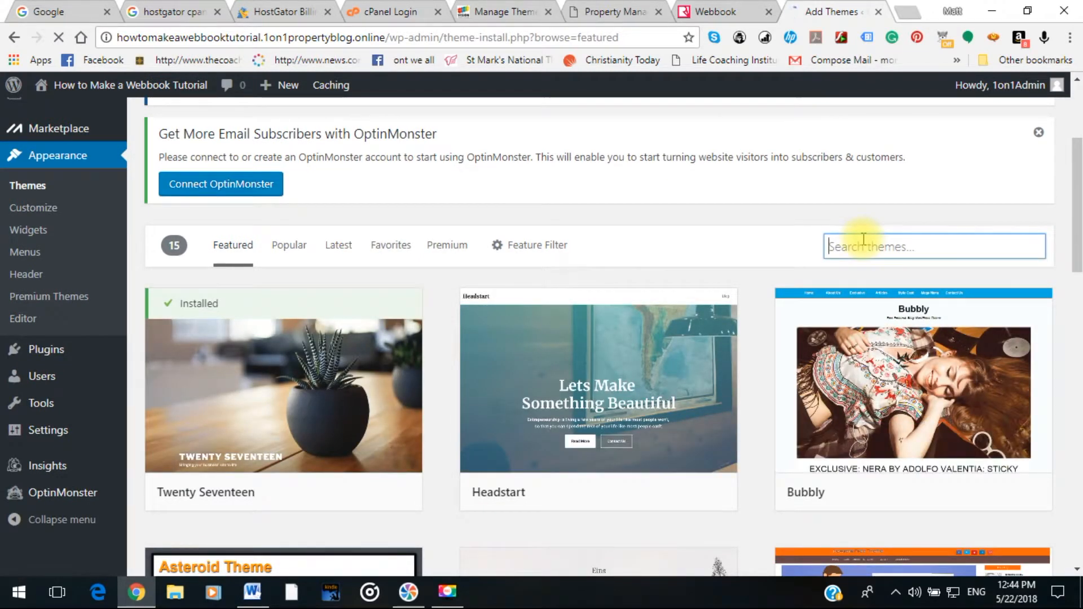
pyautogui.write('le')
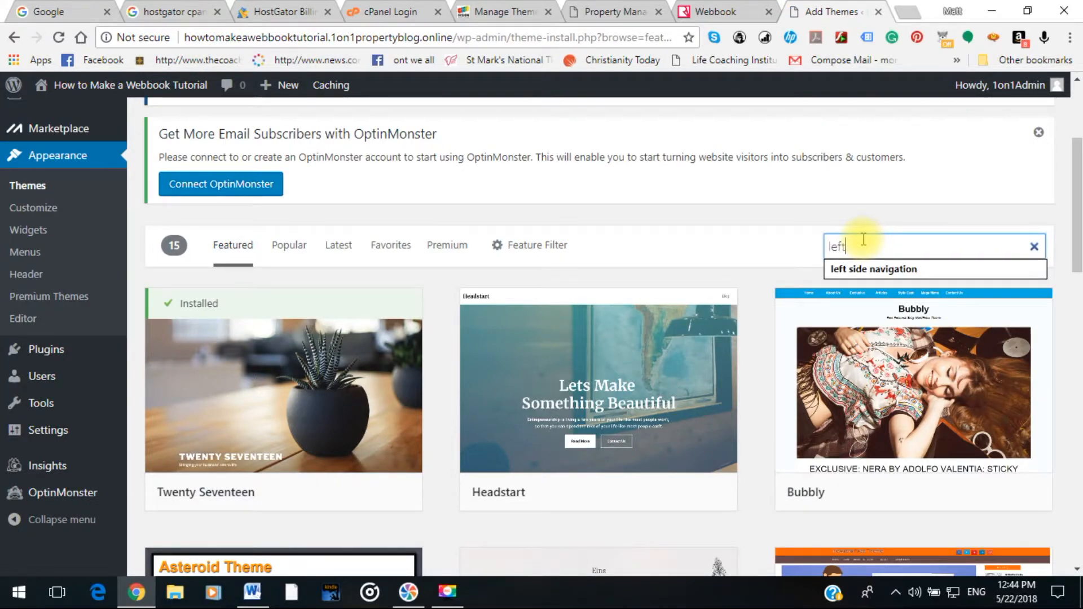
pyautogui.write('ft')
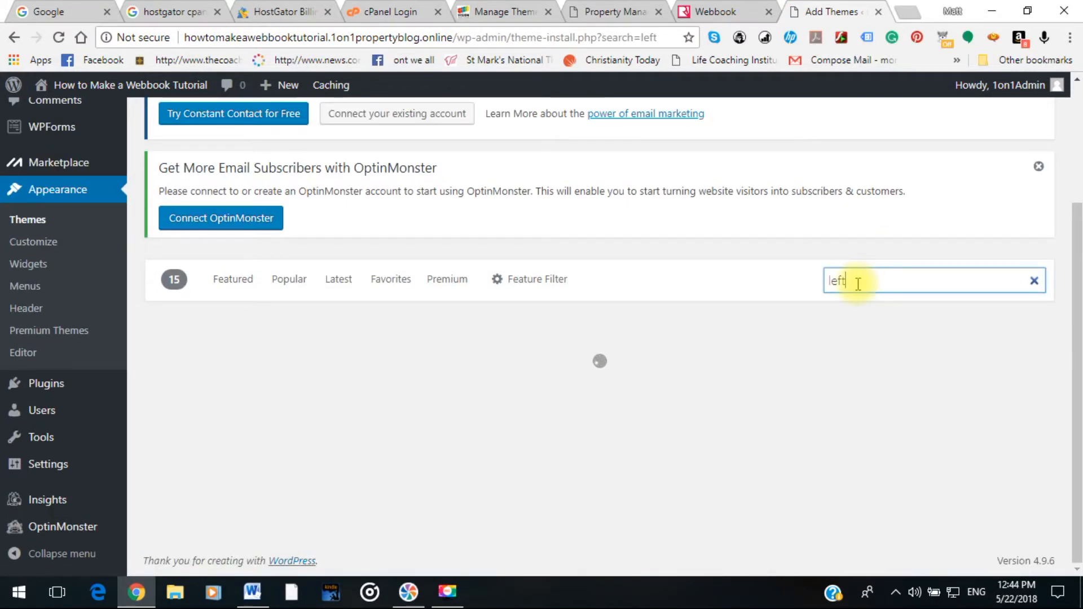
pyautogui.write(' side na')
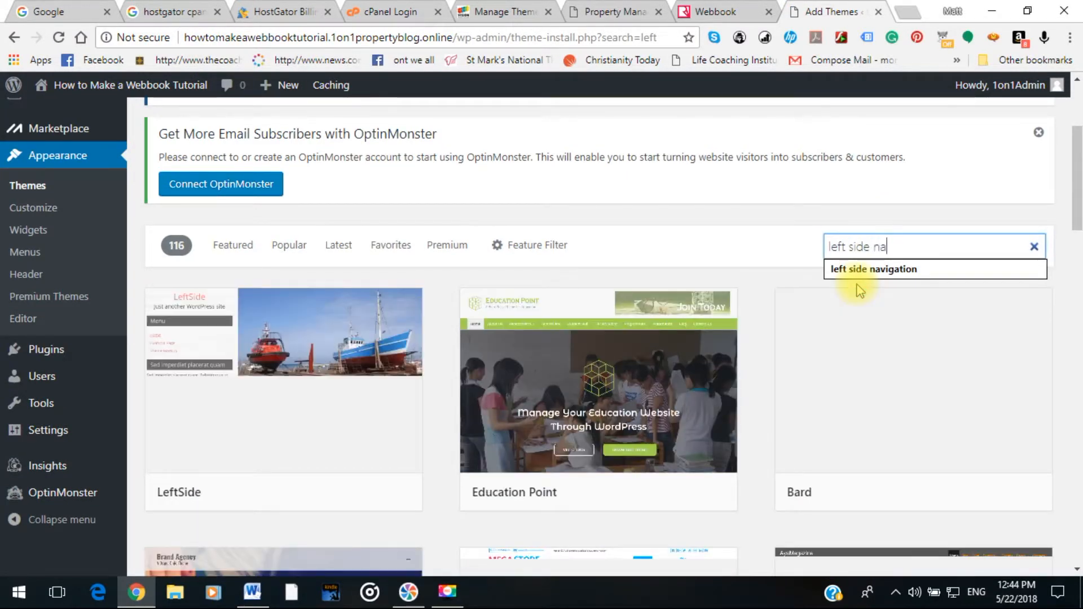
pyautogui.write('vigation')
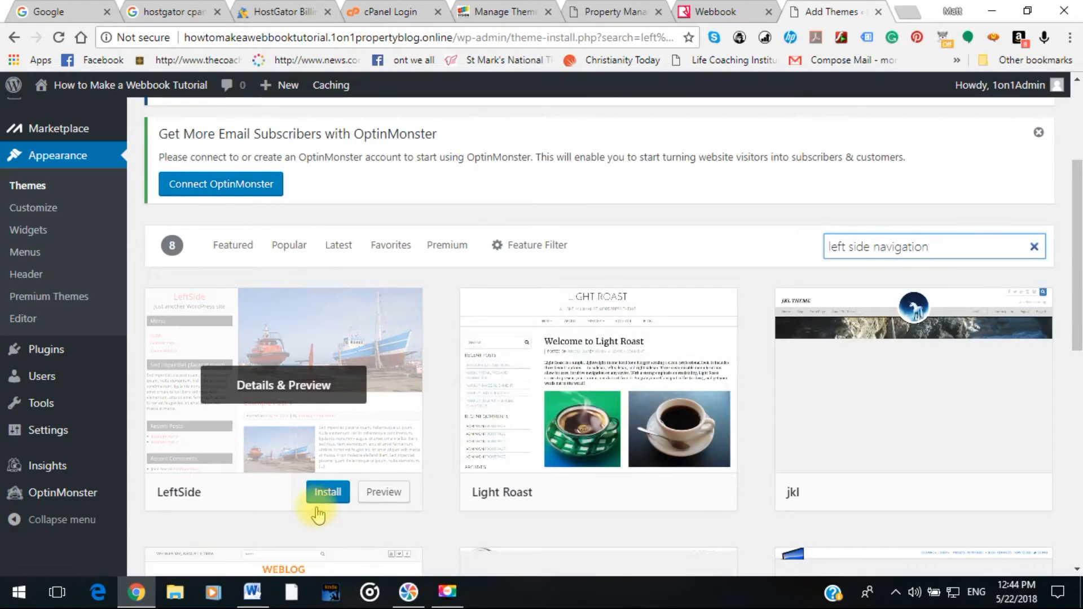
pyautogui.scroll(-1, 323, 539)
pyautogui.scroll(-1, 323, 538)
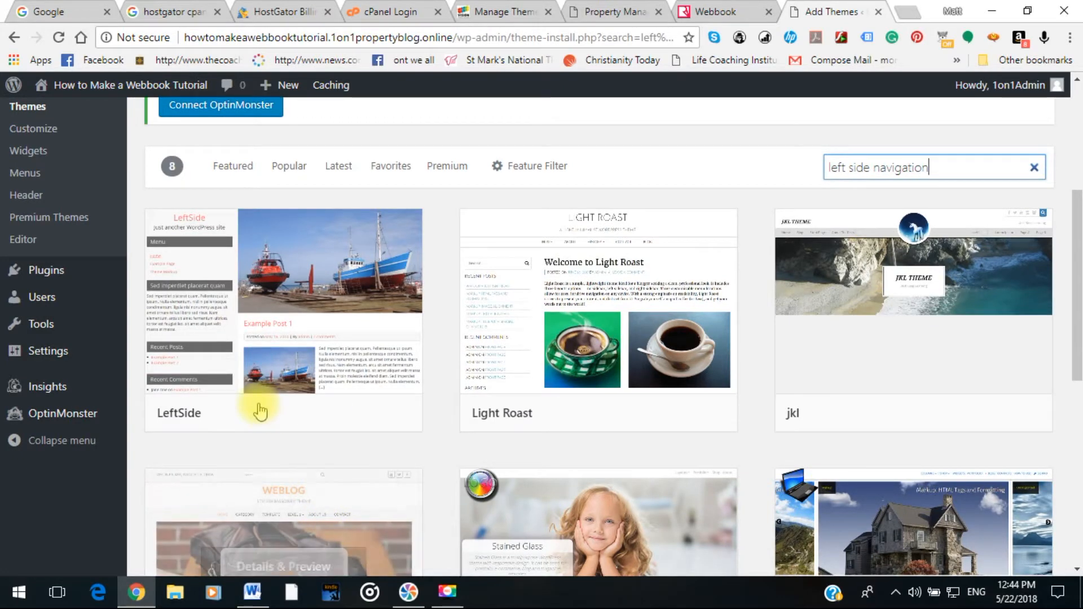
pyautogui.scroll(1, 376, 522)
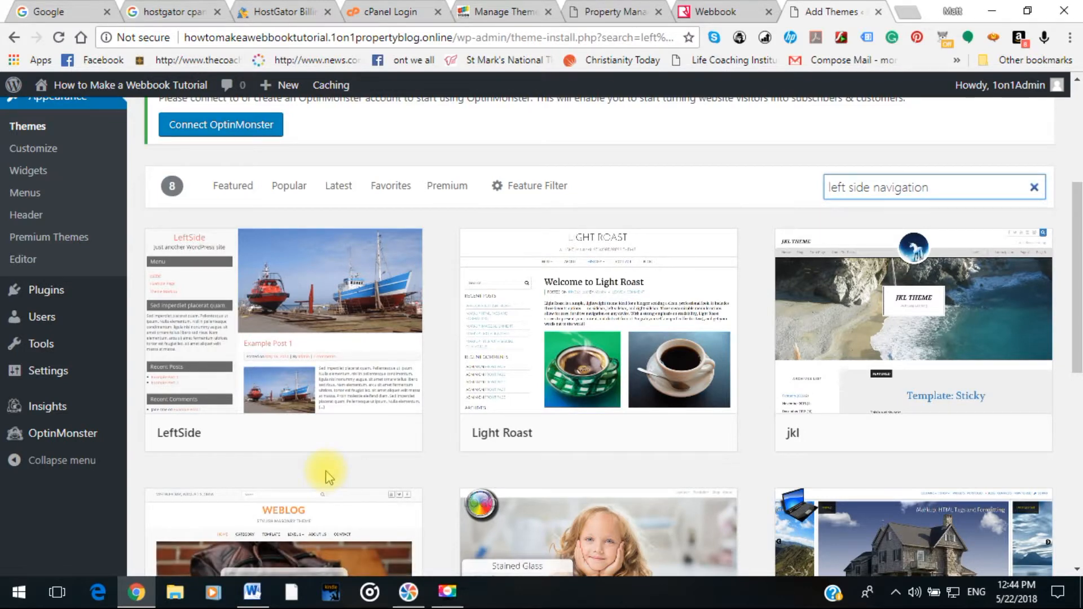
pyautogui.scroll(-1, 286, 455)
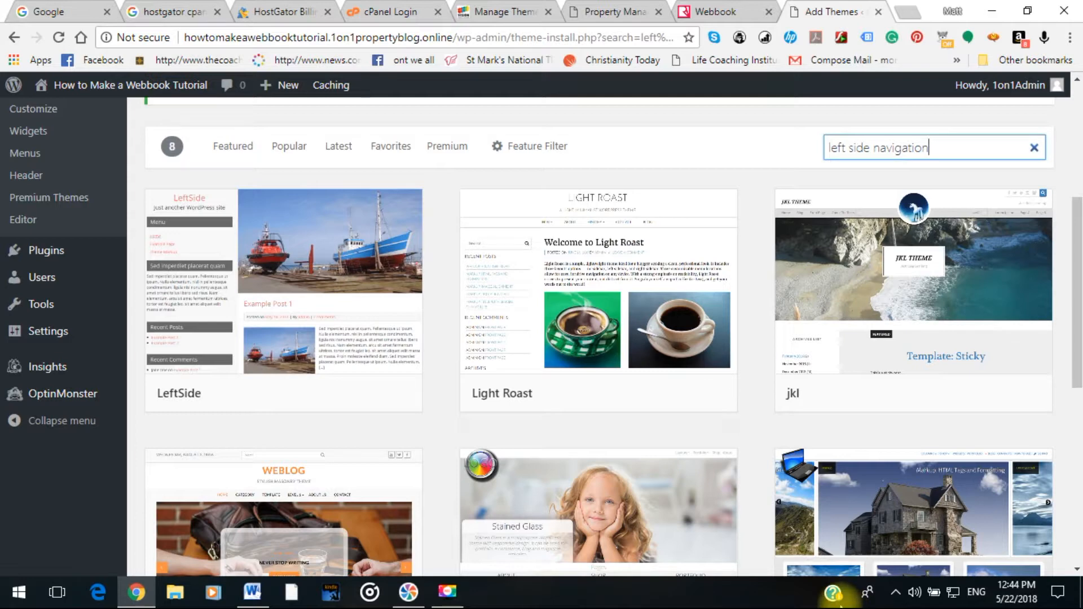
pyautogui.scroll(-4, 620, 517)
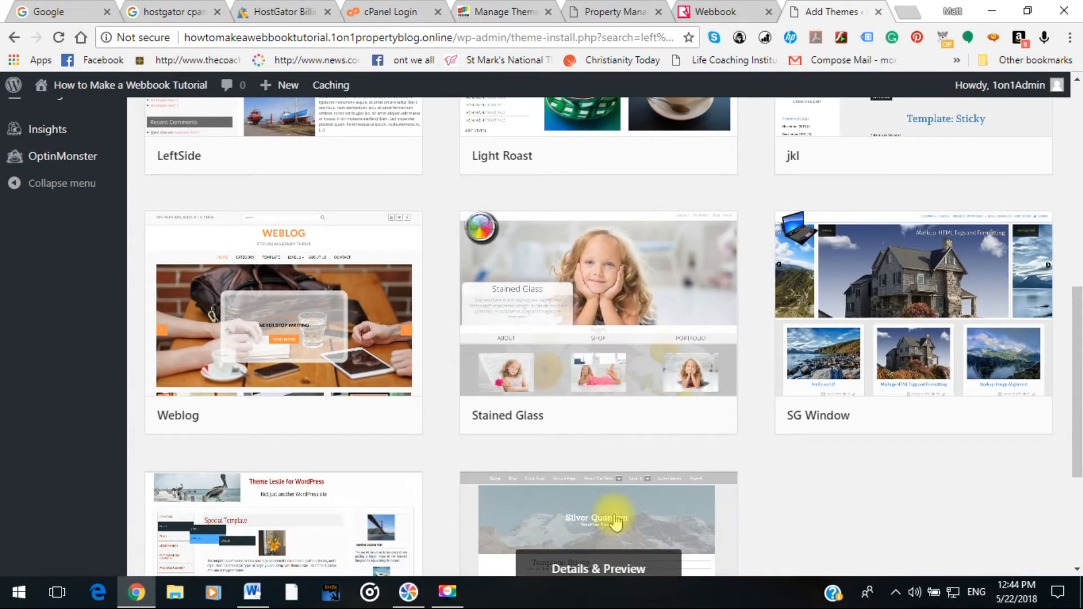
pyautogui.scroll(-3, 394, 451)
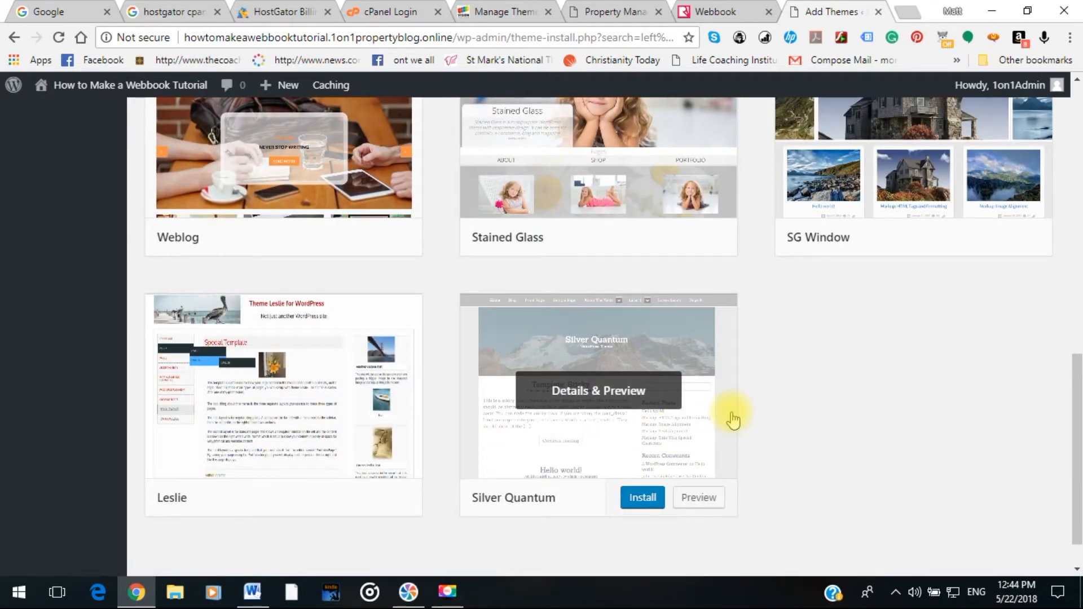
pyautogui.scroll(-1, 732, 417)
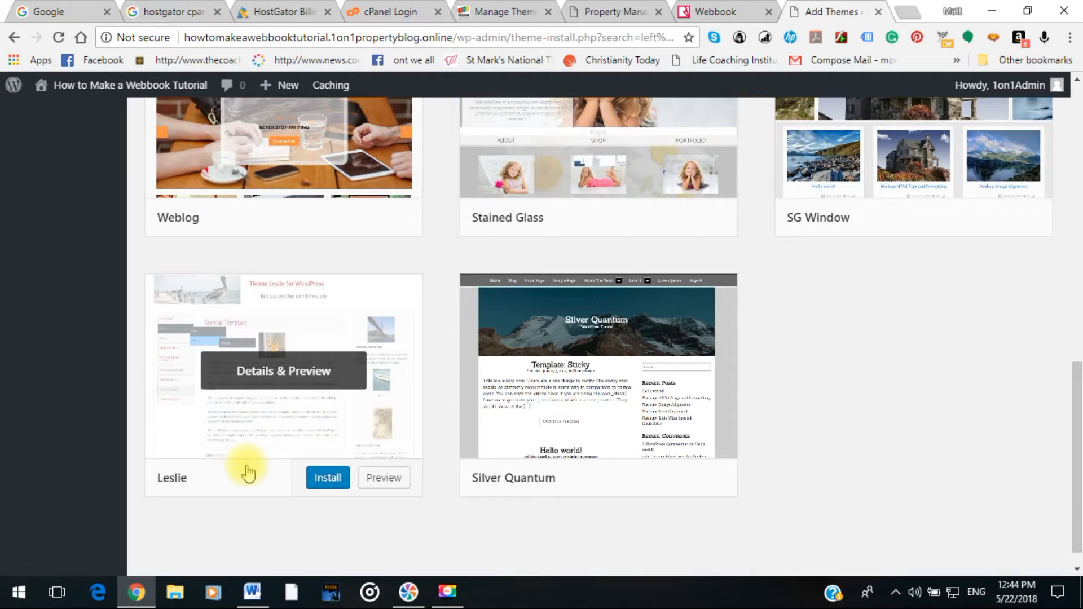
pyautogui.scroll(4, 797, 490)
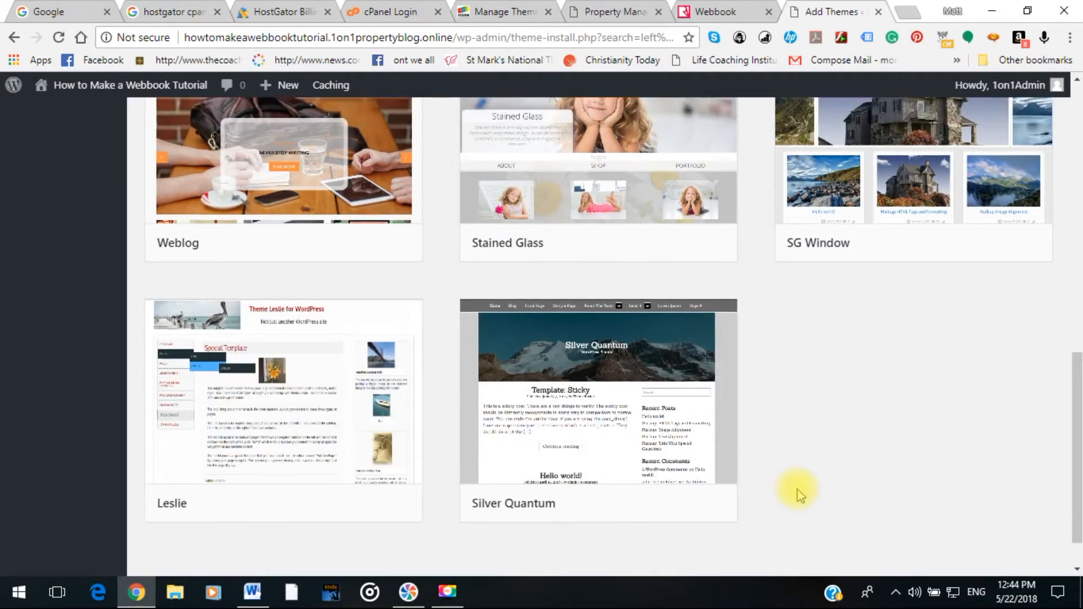
pyautogui.scroll(-4, 797, 490)
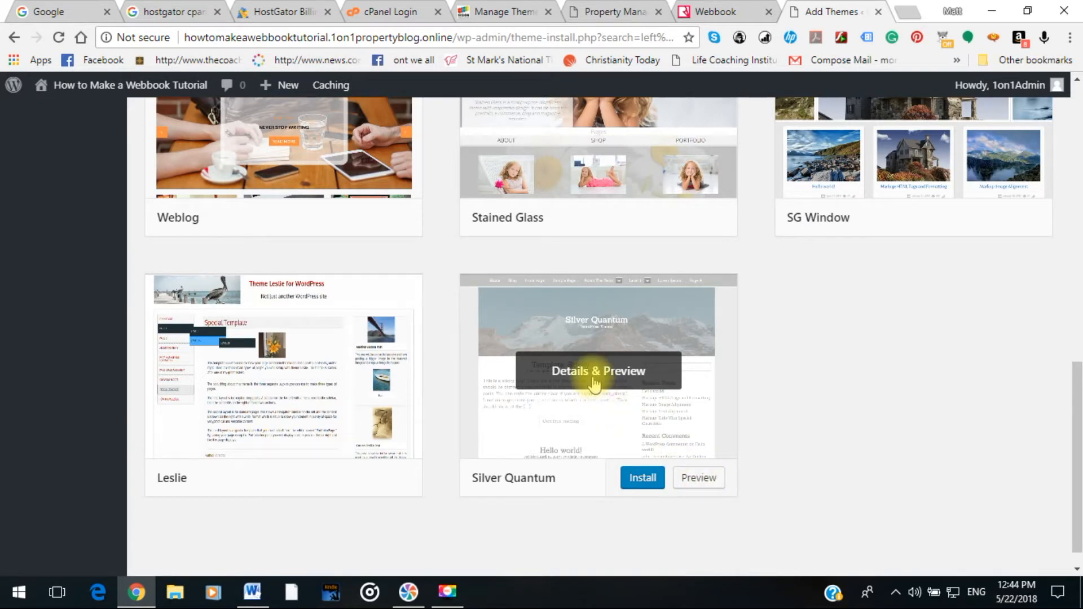
pyautogui.scroll(10, 594, 385)
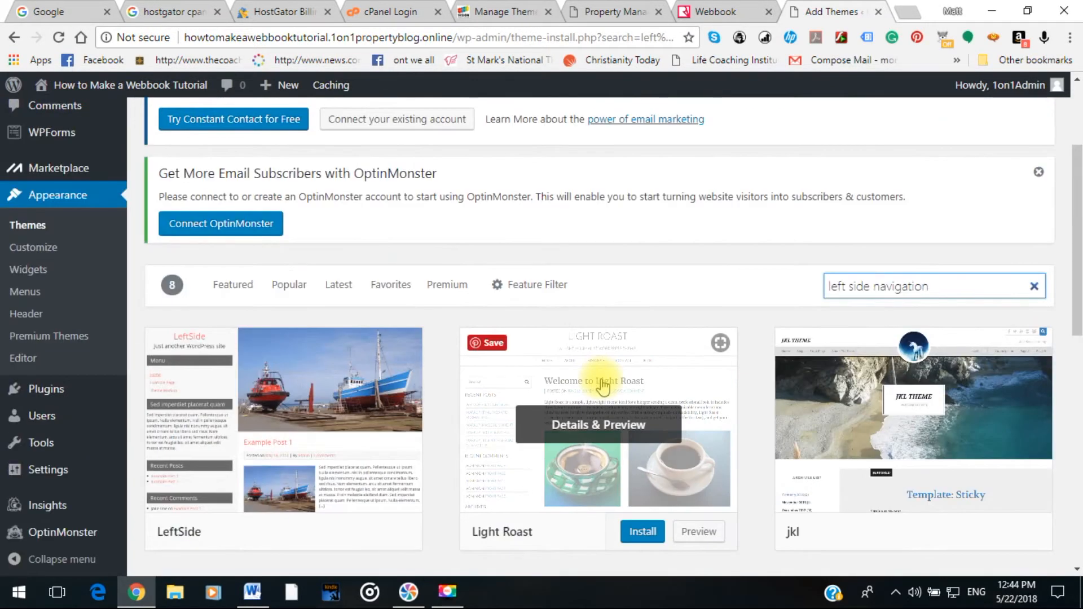
pyautogui.moveTo(938, 286); pyautogui.dragTo(819, 288)
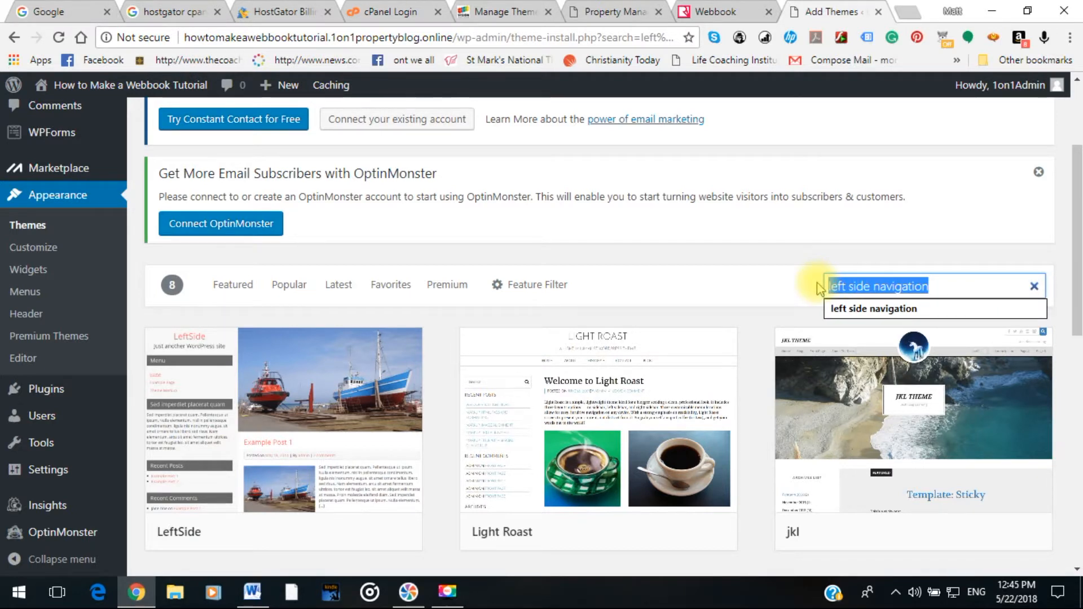
# Search WordPress.org themes for 'byblos' and install the Byblos theme.
pyautogui.write('byblos')
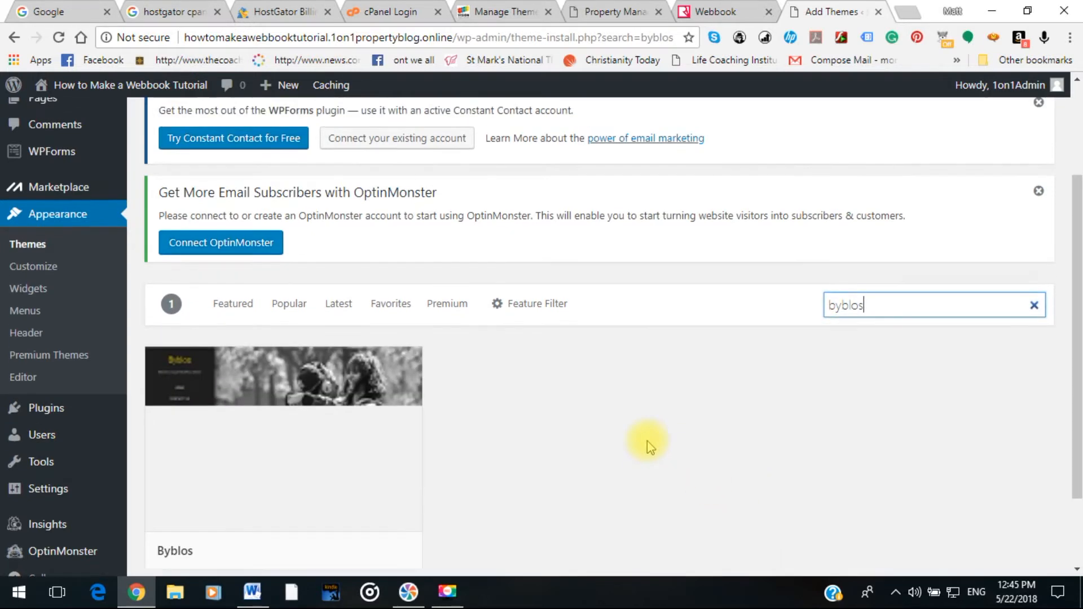
pyautogui.scroll(-2, 647, 441)
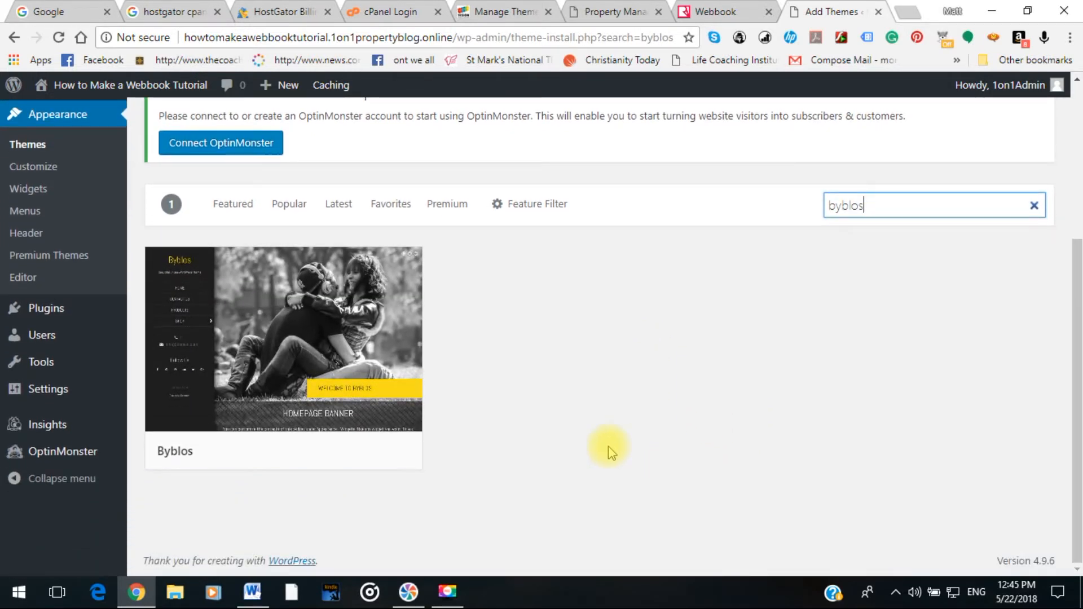
pyautogui.moveTo(248, 383)
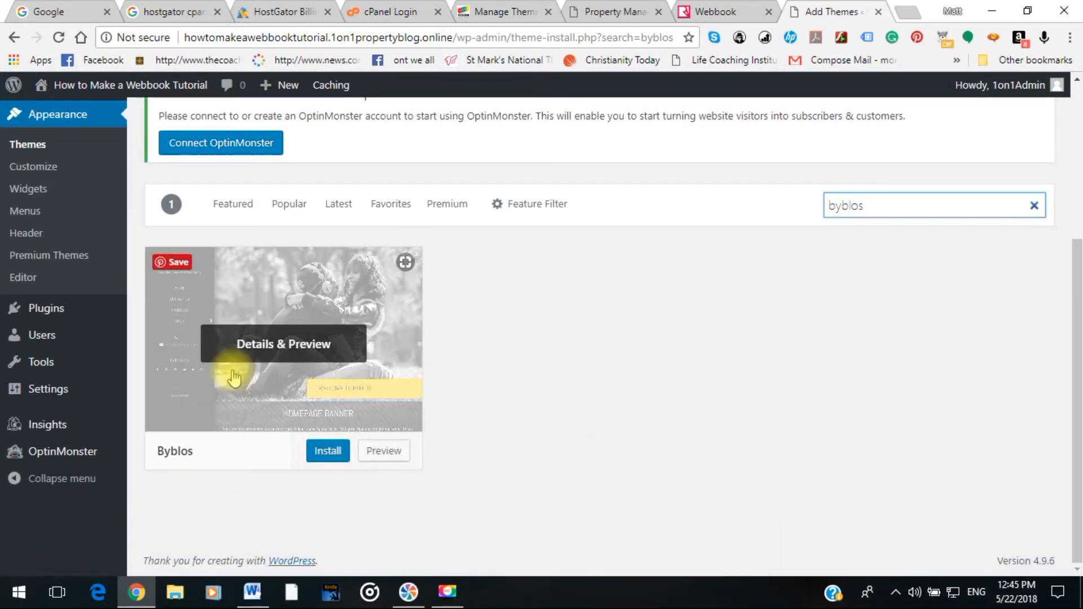
pyautogui.click(329, 458)
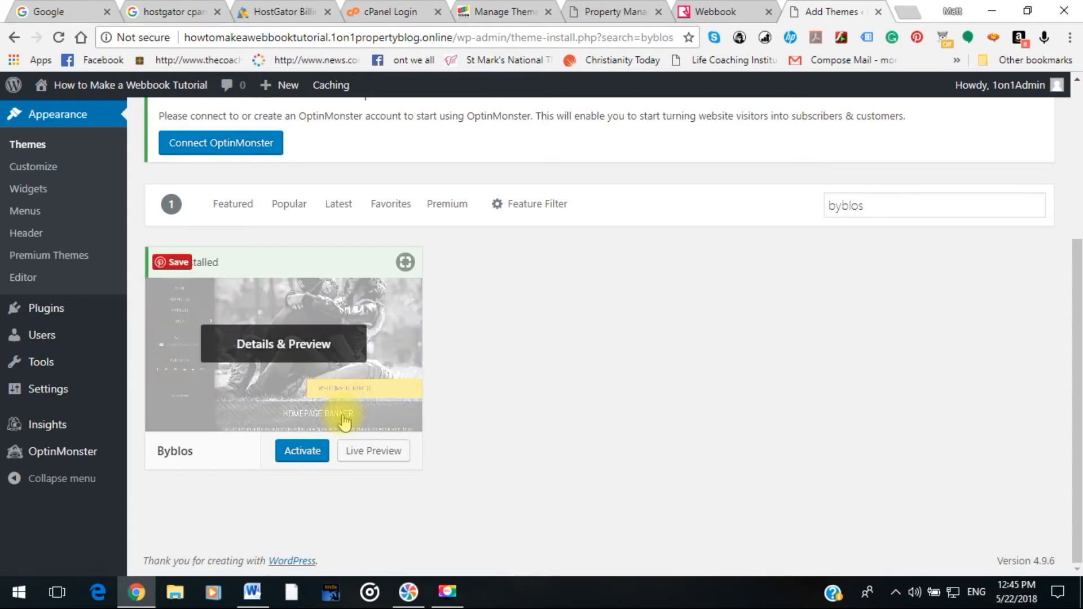
# Activate Byblos and confirm the Themes page shows it as the active theme.
pyautogui.click(291, 451)
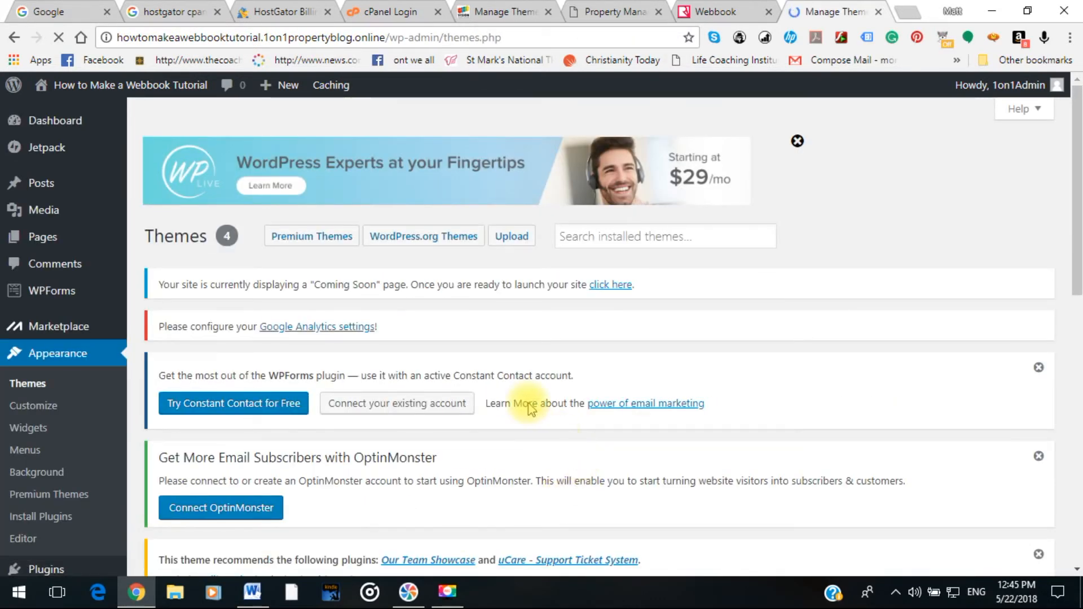
pyautogui.scroll(-4, 525, 429)
pyautogui.scroll(-4, 528, 403)
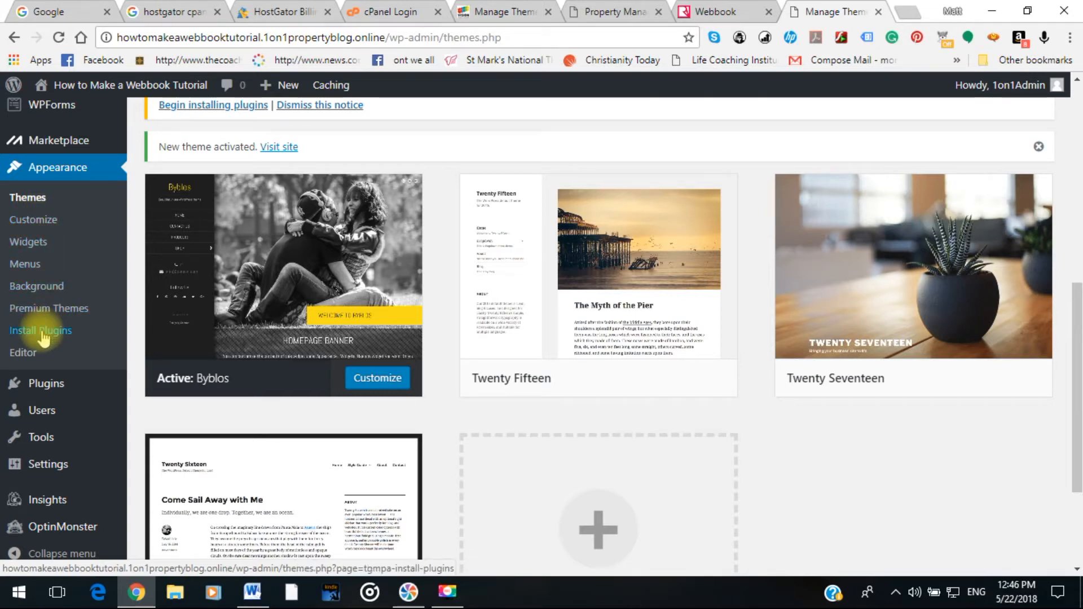
pyautogui.scroll(-1, 43, 338)
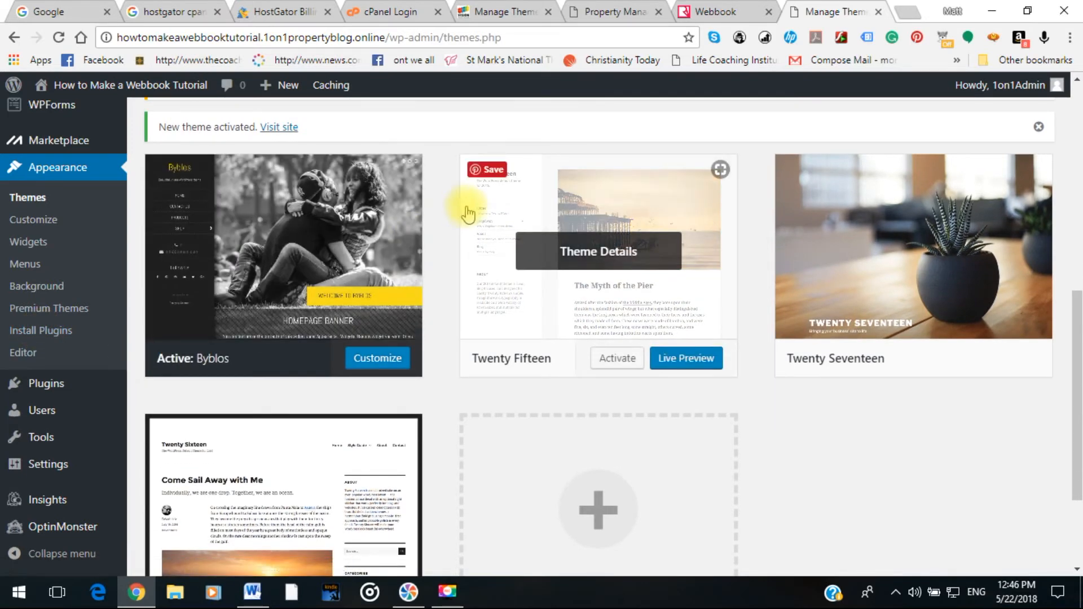